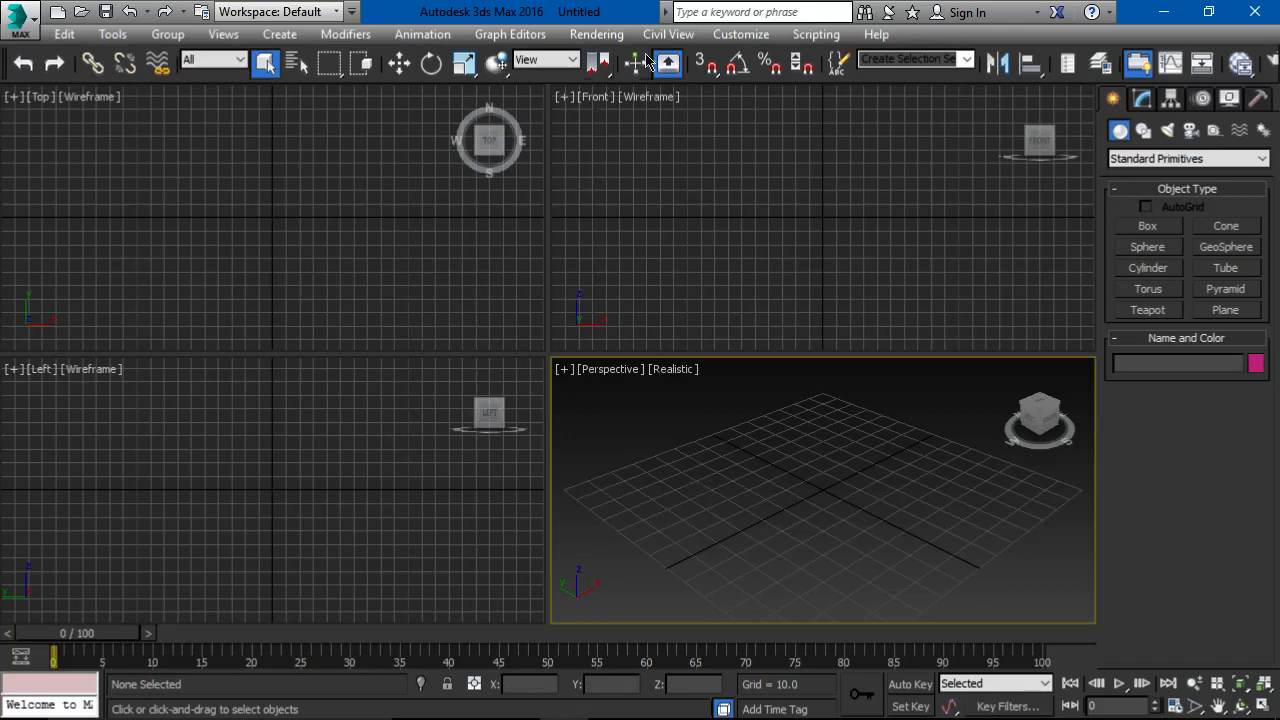
Step: Show the Viewport Layout Tabs bar and add the Column 3, Column 1 Large layout with three small viewports beside a large Perspective
{"action": "right_click", "coordinate": [895, 76]}
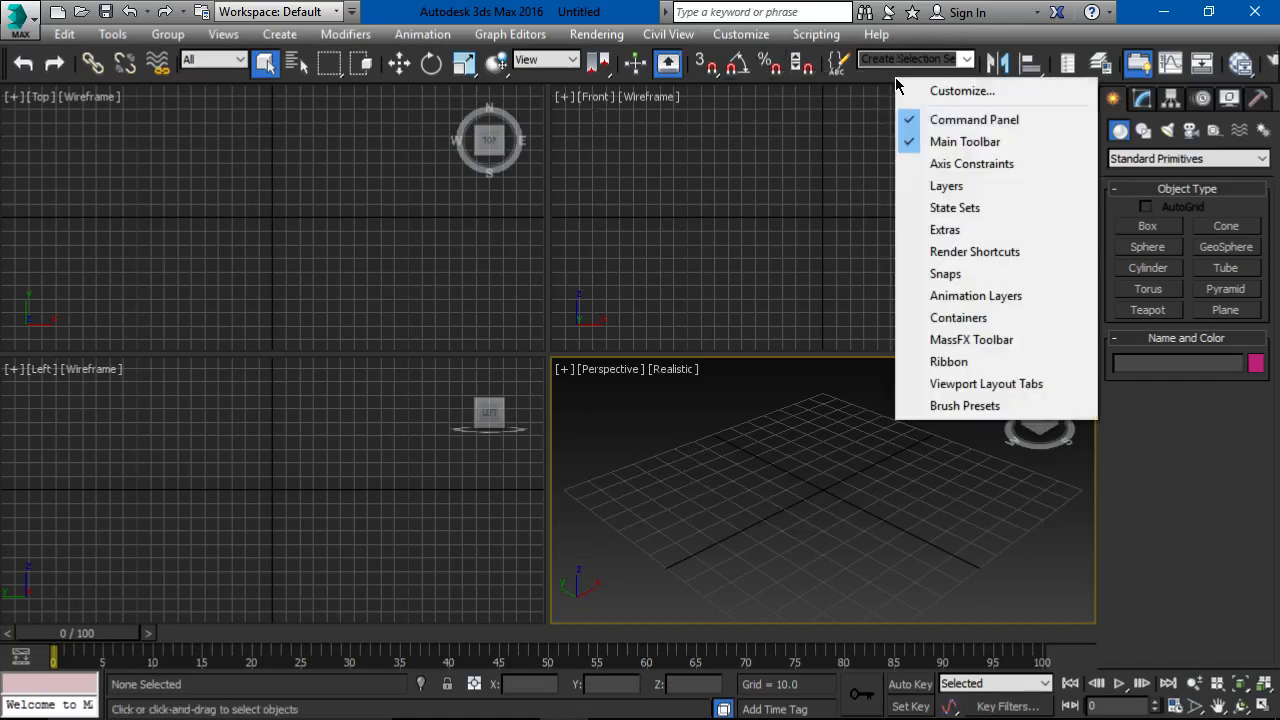
{"action": "left_click", "coordinate": [1014, 385]}
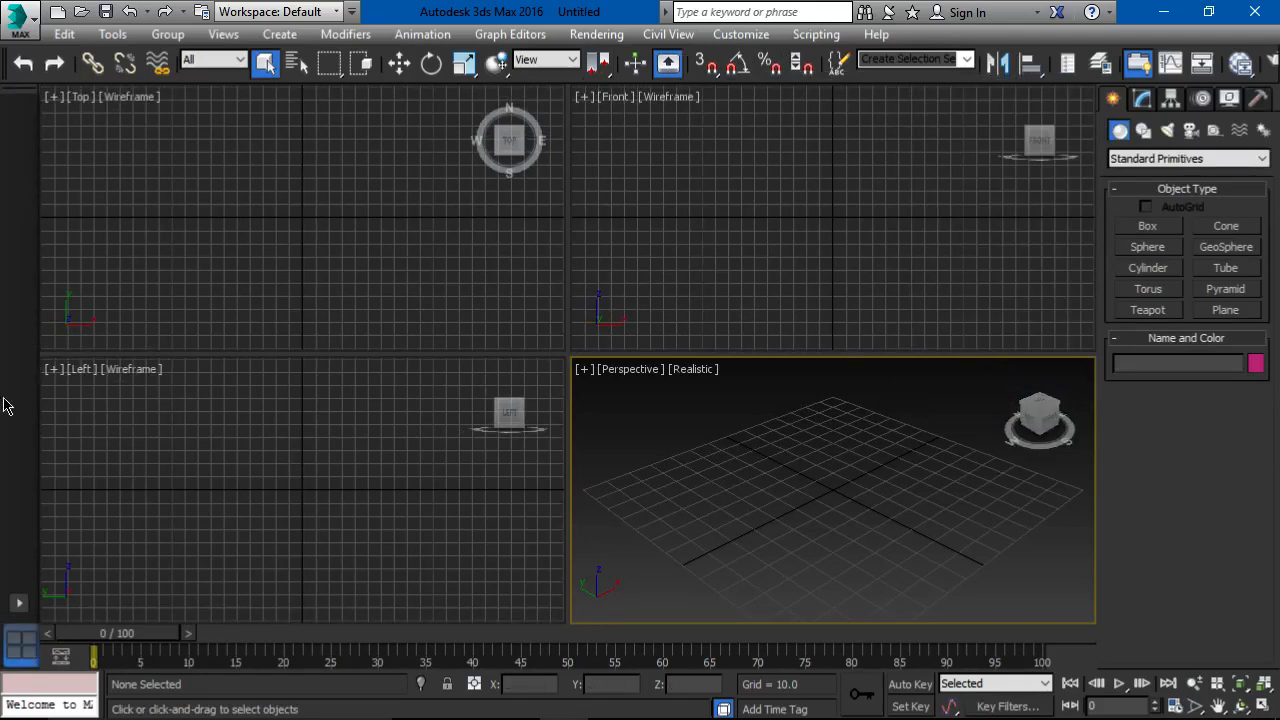
{"action": "left_click", "coordinate": [17, 605]}
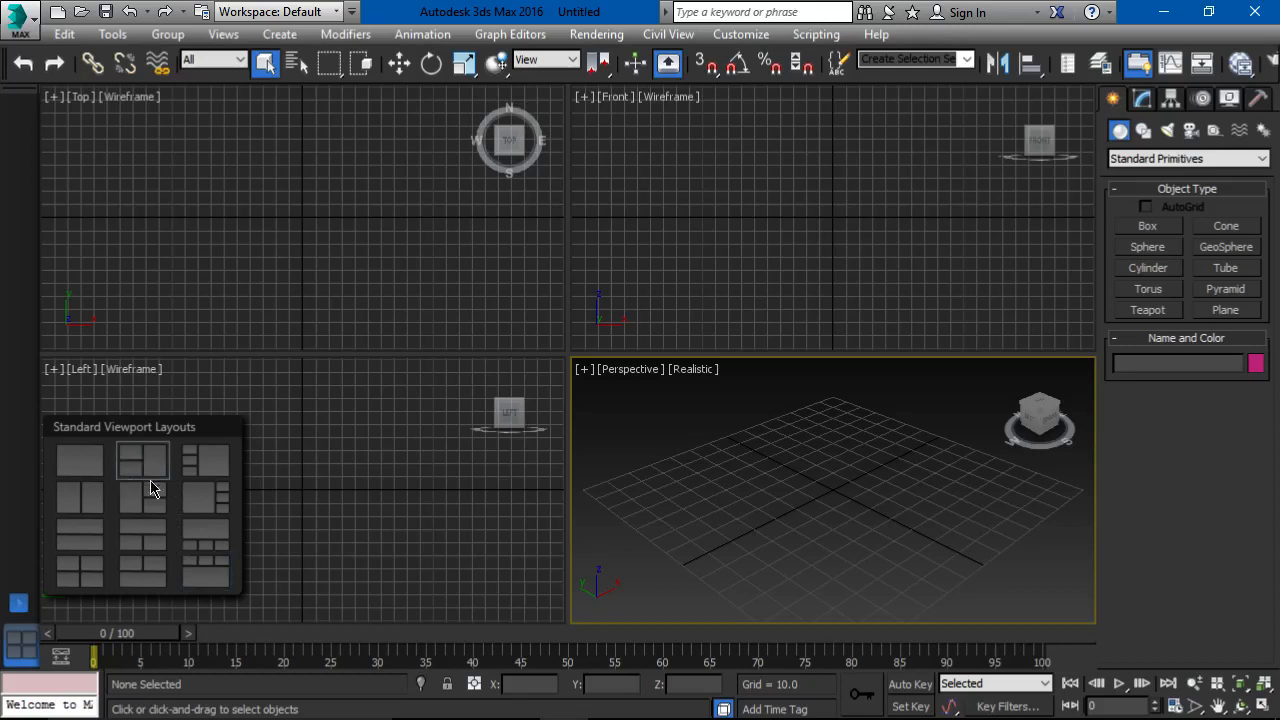
{"action": "left_click", "coordinate": [204, 467]}
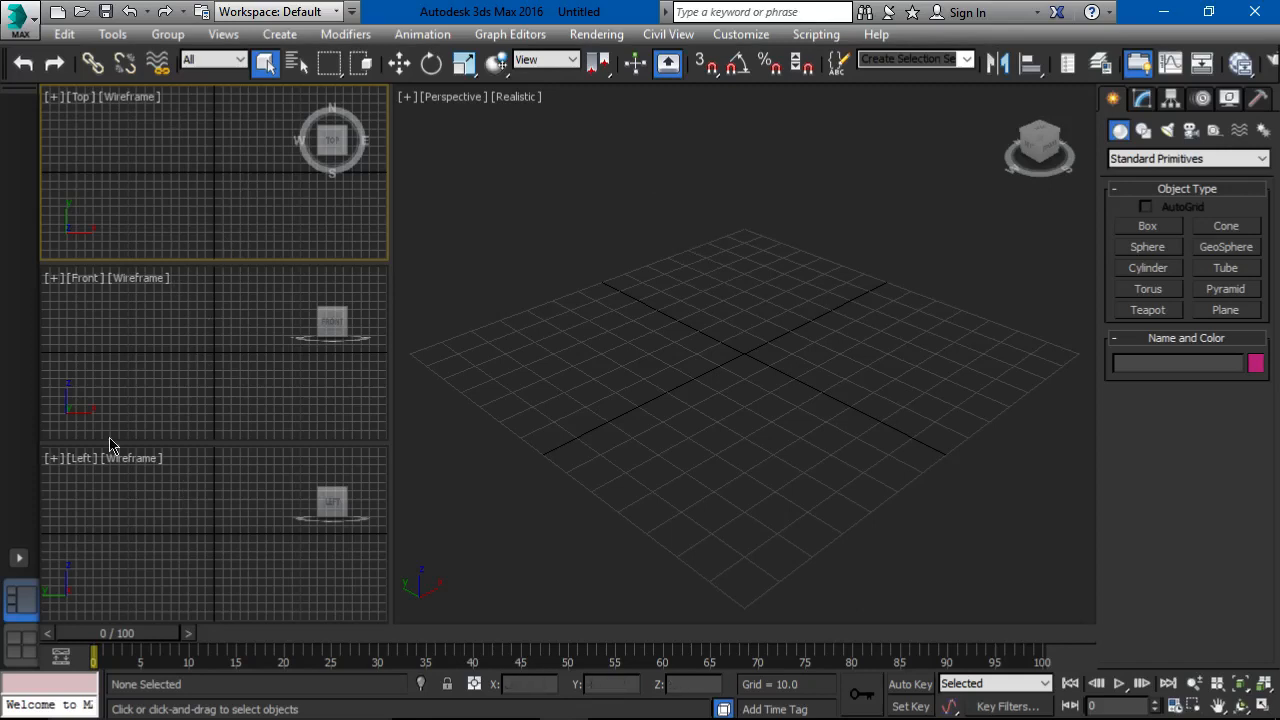
Step: Add the Column 1 Large, Column 3 viewport layout and switch between the available layouts, ending on Column 3, Column 1 Large
{"action": "left_click", "coordinate": [19, 558]}
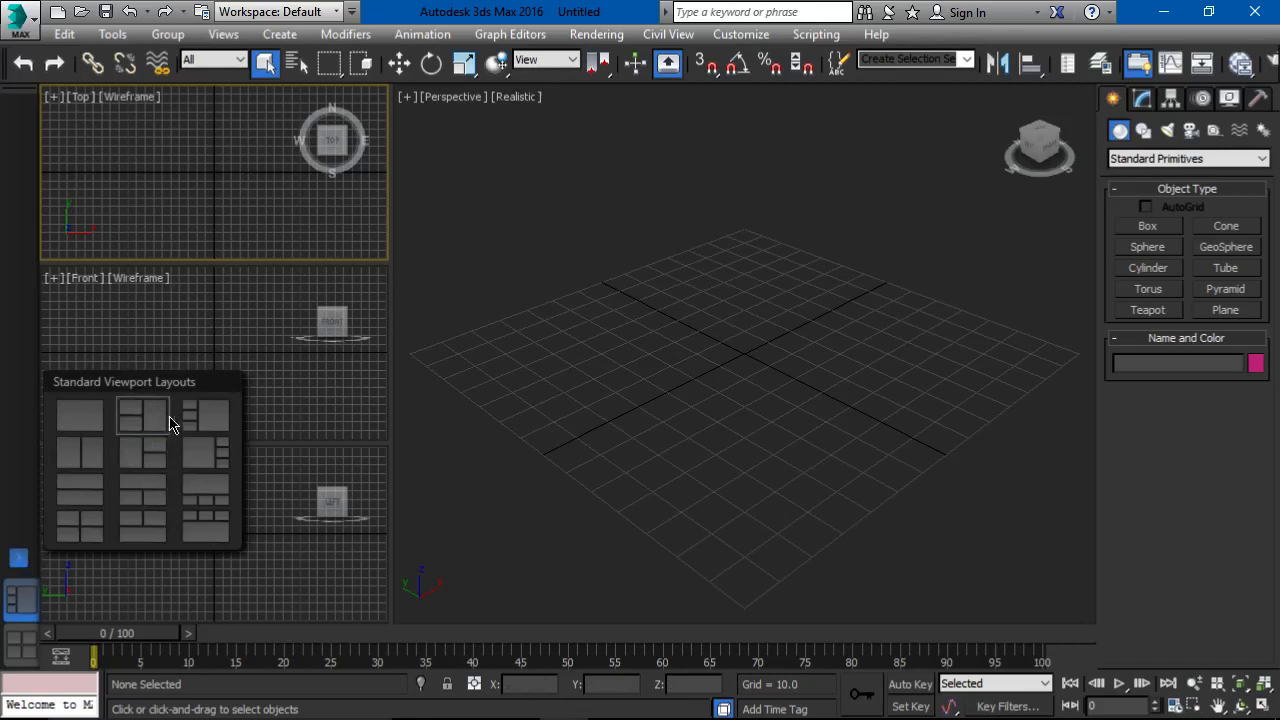
{"action": "left_click", "coordinate": [210, 455]}
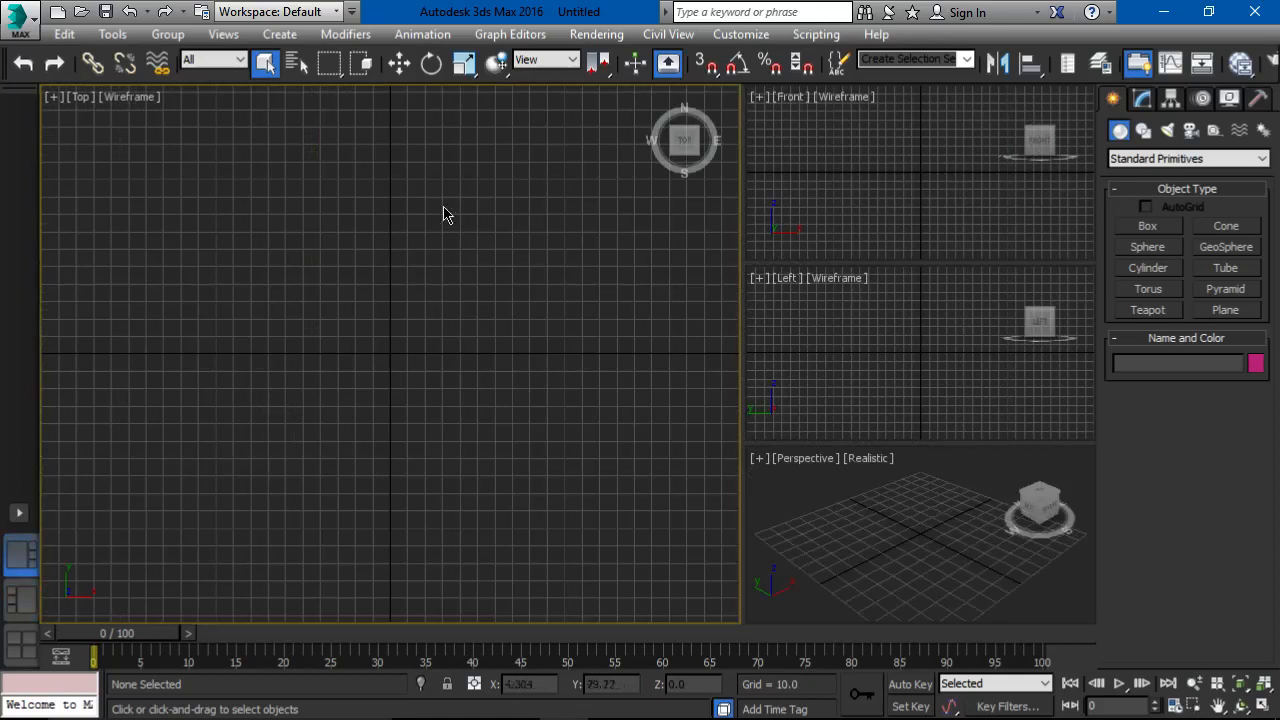
{"action": "left_click", "coordinate": [20, 597]}
{"action": "left_click", "coordinate": [20, 643]}
{"action": "left_click", "coordinate": [20, 605]}
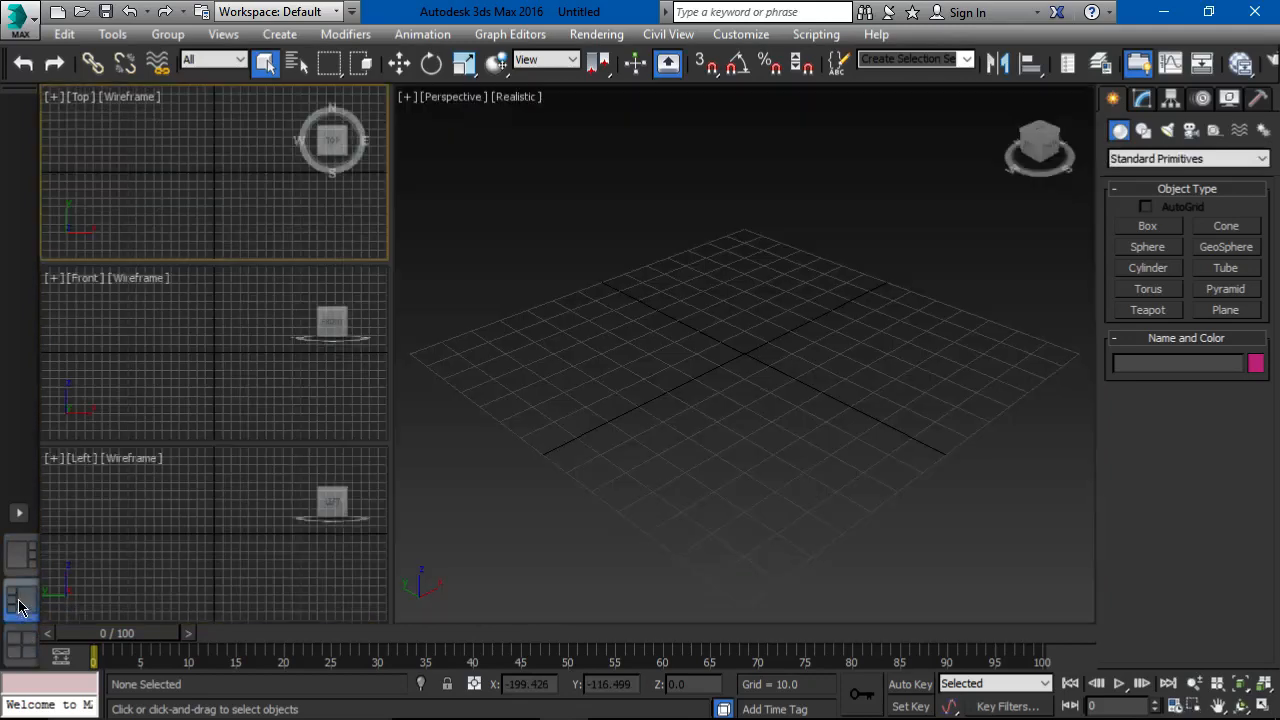
{"action": "left_click", "coordinate": [20, 555]}
{"action": "left_click", "coordinate": [20, 600]}
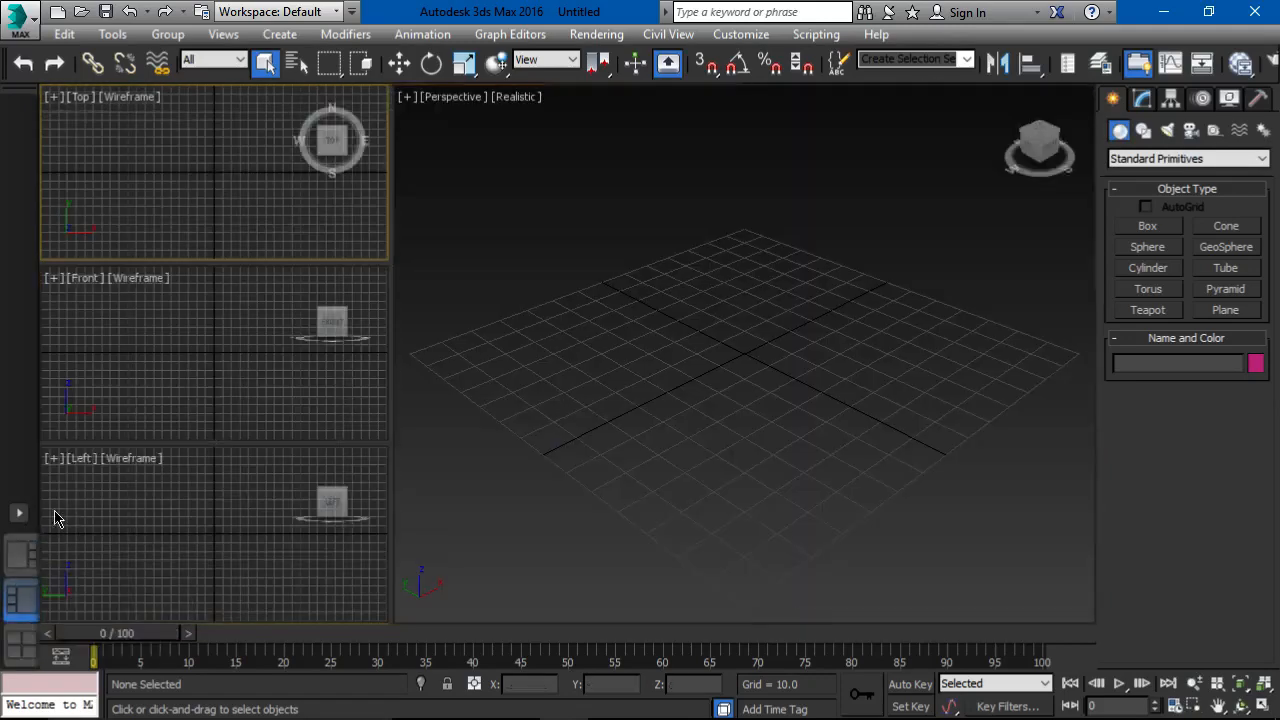
Step: Delete the Column 1 Large, Column 3 layout tab
{"action": "right_click", "coordinate": [23, 555]}
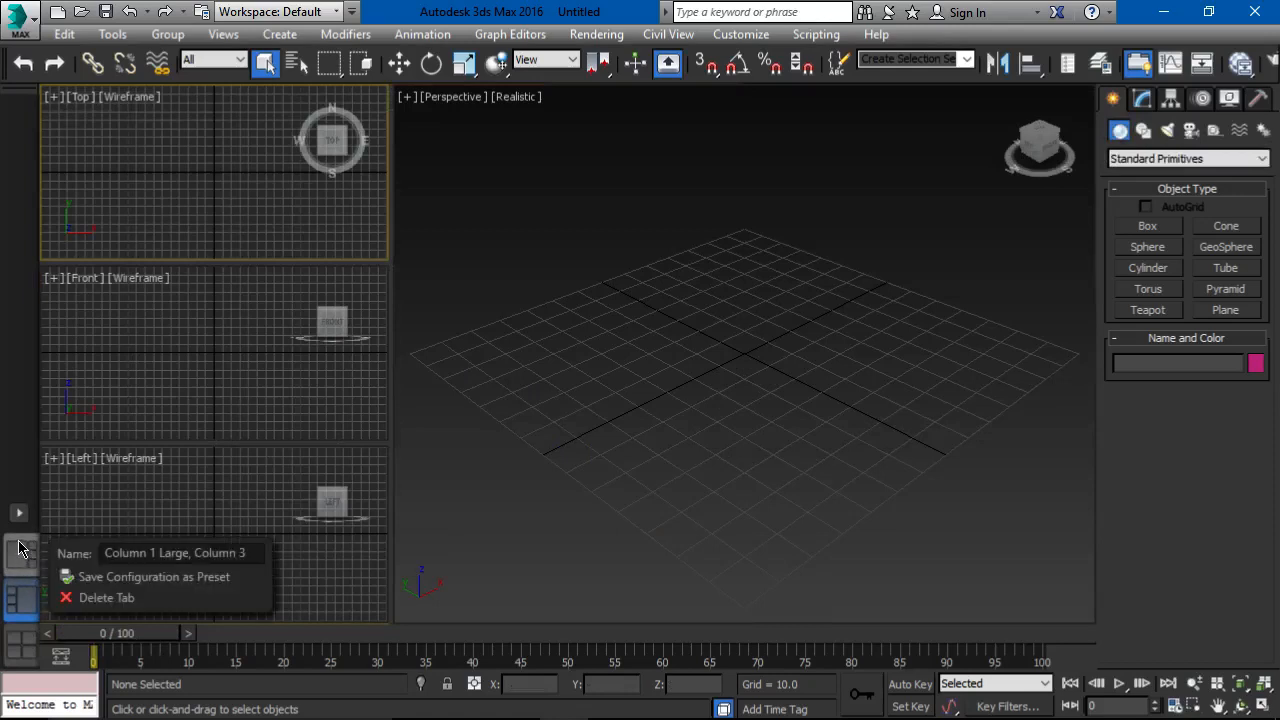
{"action": "left_click", "coordinate": [112, 599]}
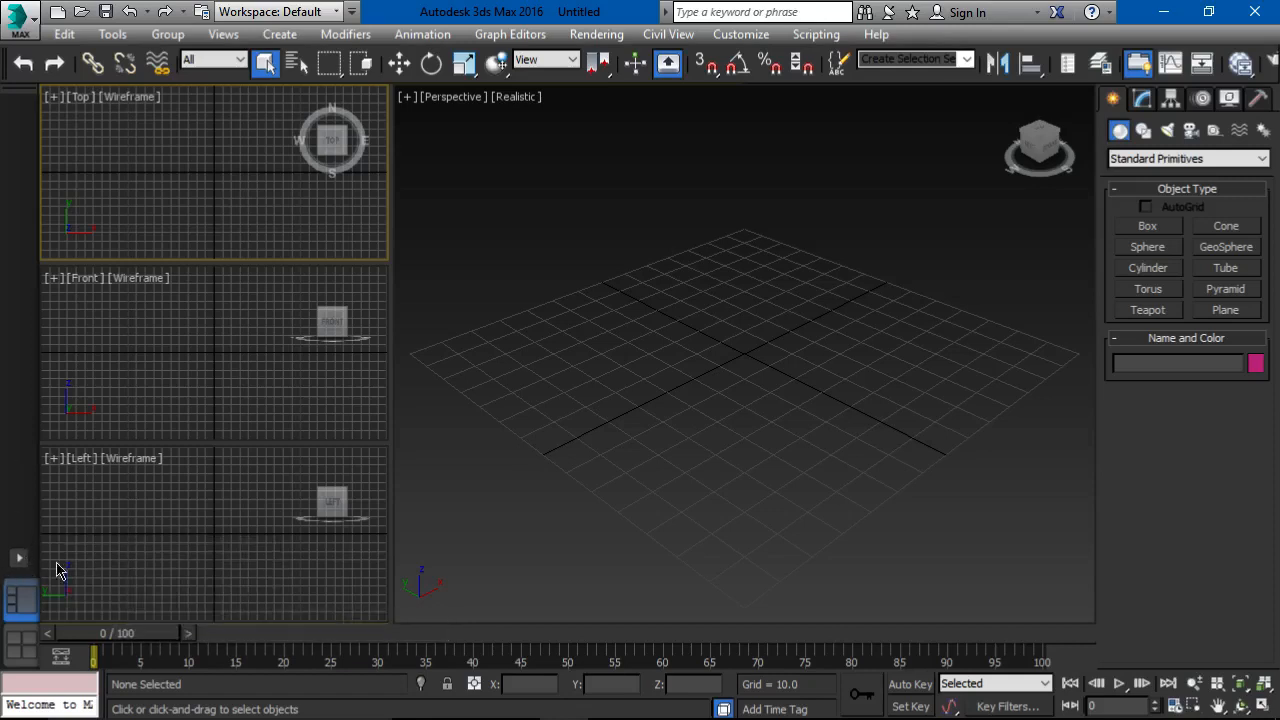
Step: Activate the Perspective, Front and Left viewports in turn, finishing with Perspective as the active one
{"action": "left_click", "coordinate": [20, 558]}
{"action": "left_click", "coordinate": [676, 280]}
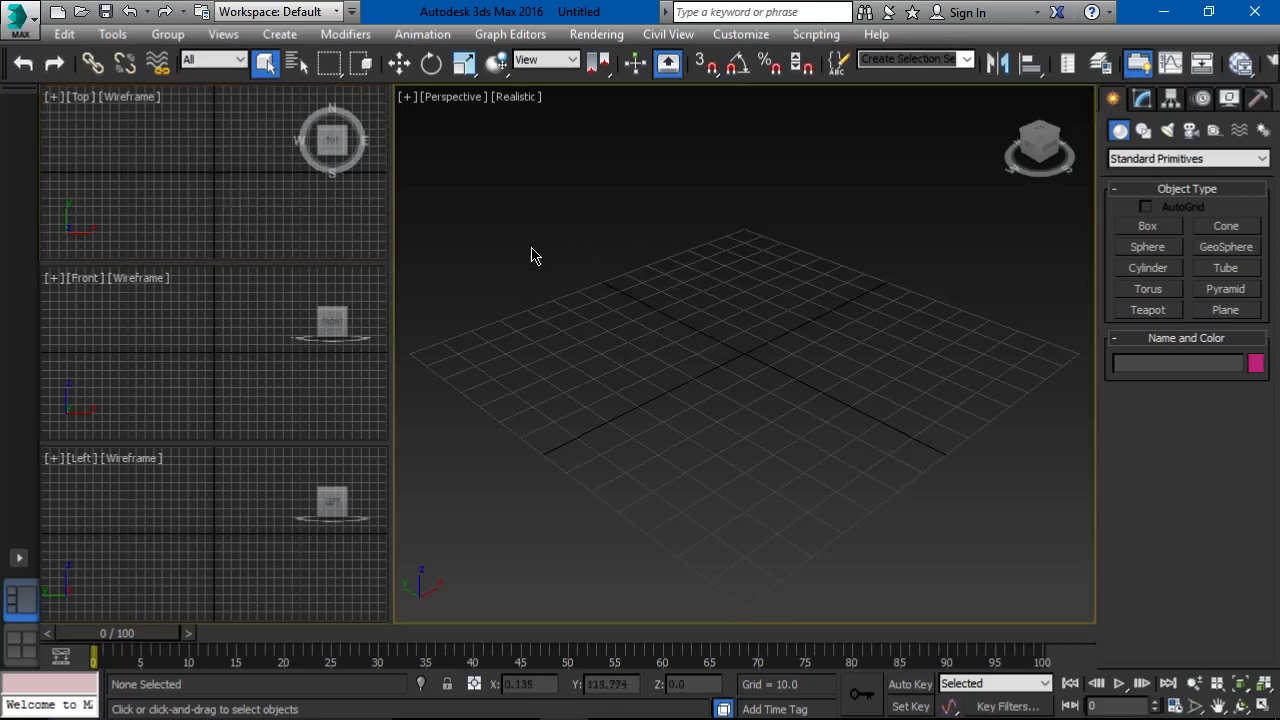
{"action": "left_click", "coordinate": [229, 357]}
{"action": "left_click", "coordinate": [218, 516]}
{"action": "left_click", "coordinate": [566, 342]}
Step: Create a box about 60.6 long, 50.6 wide and 47 high in the Perspective viewport
{"action": "left_click", "coordinate": [1141, 227]}
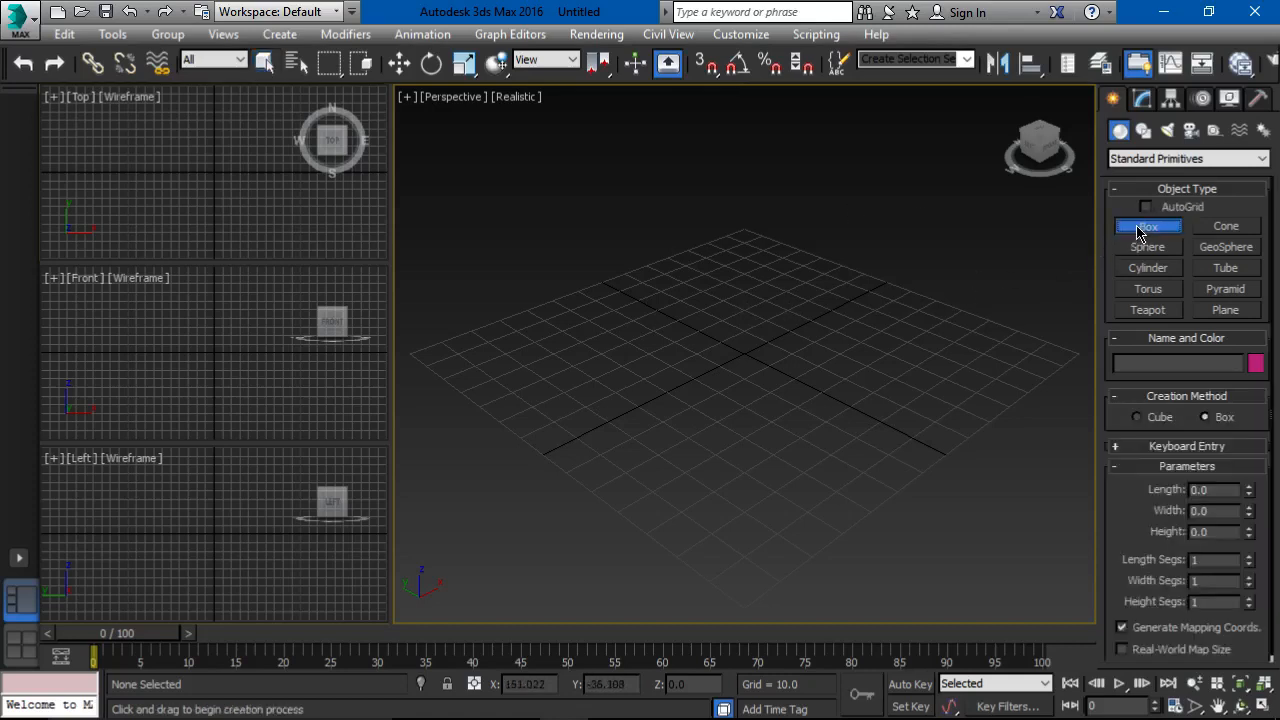
{"action": "left_click_drag", "start_coordinate": [783, 269], "coordinate": [820, 377]}
{"action": "left_click", "coordinate": [804, 255]}
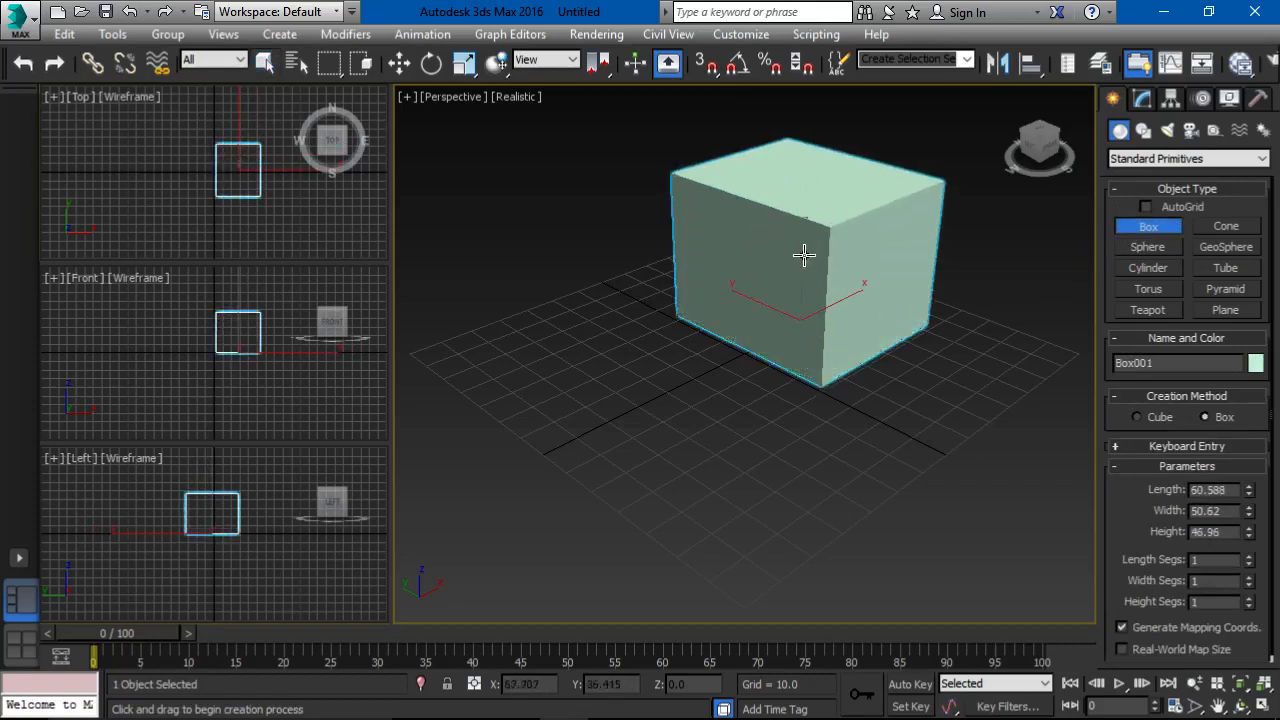
Step: Create a sphere of about 14.4 radius beside the box and a cylinder of about 11.7 radius and 16.8 height in front of it
{"action": "left_click", "coordinate": [1147, 247]}
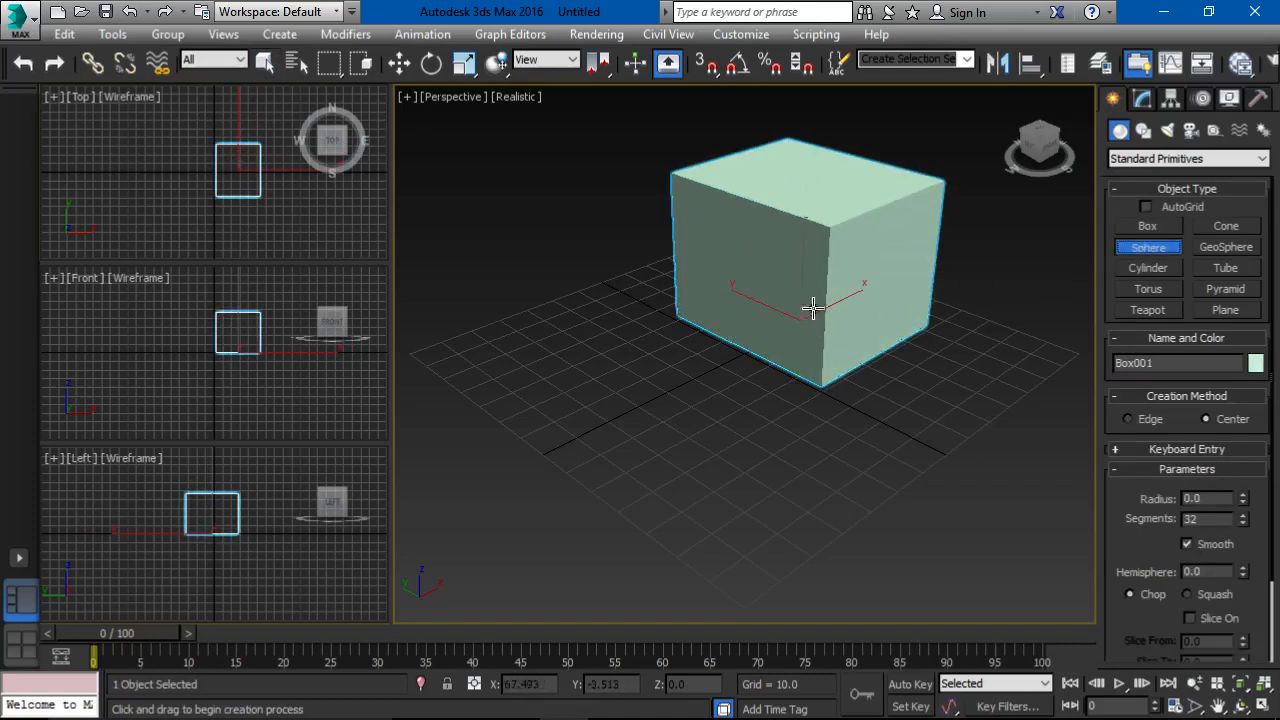
{"action": "left_click_drag", "start_coordinate": [512, 357], "coordinate": [541, 377]}
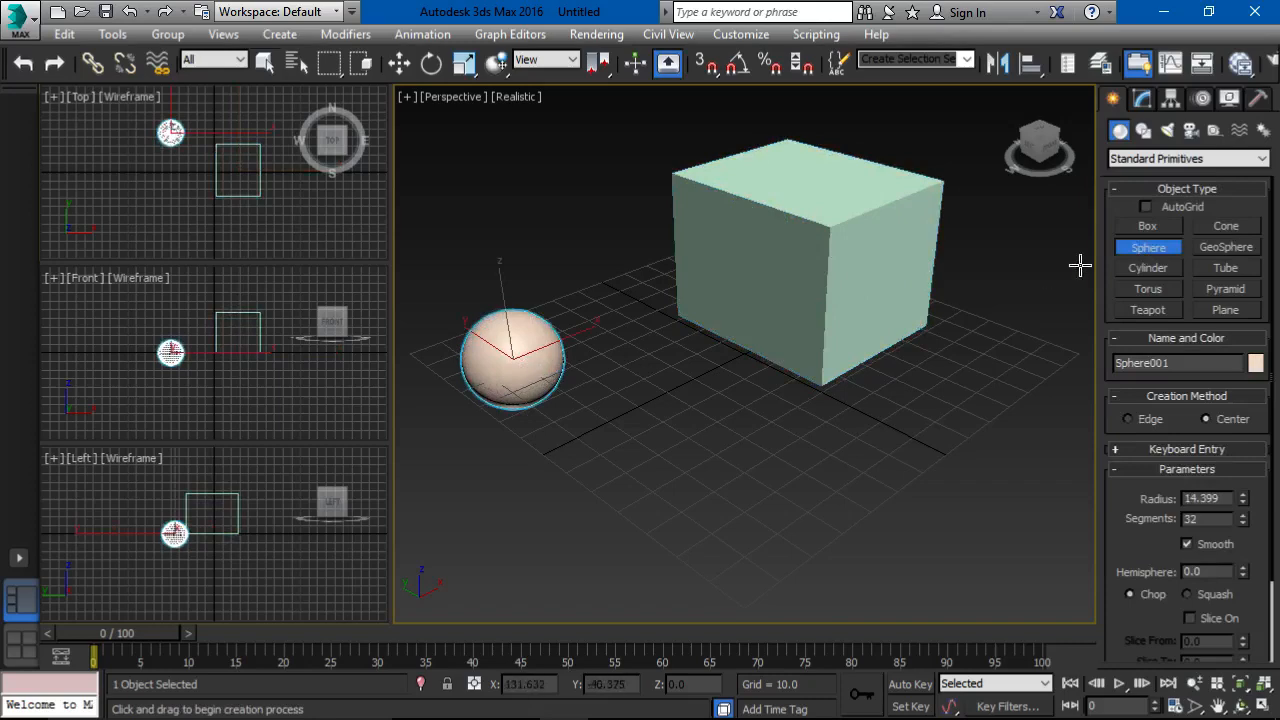
{"action": "left_click", "coordinate": [1149, 268]}
{"action": "left_click_drag", "start_coordinate": [700, 442], "coordinate": [720, 460]}
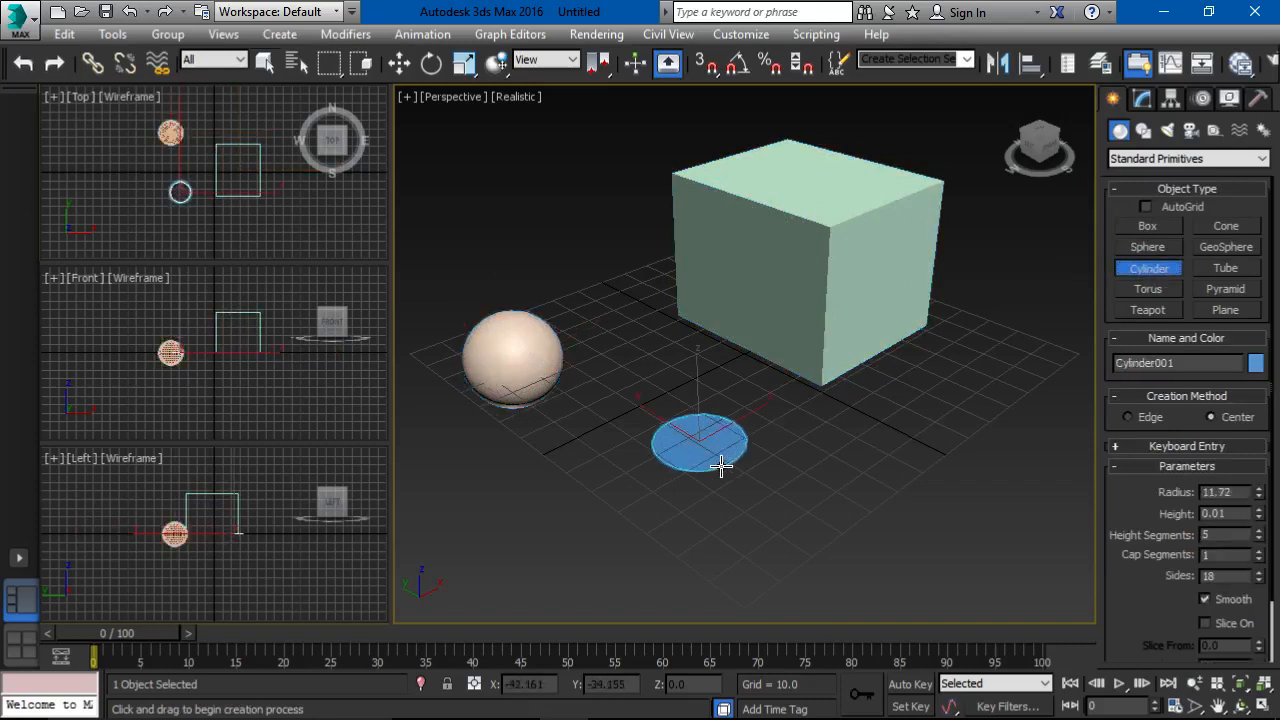
{"action": "left_click", "coordinate": [711, 398]}
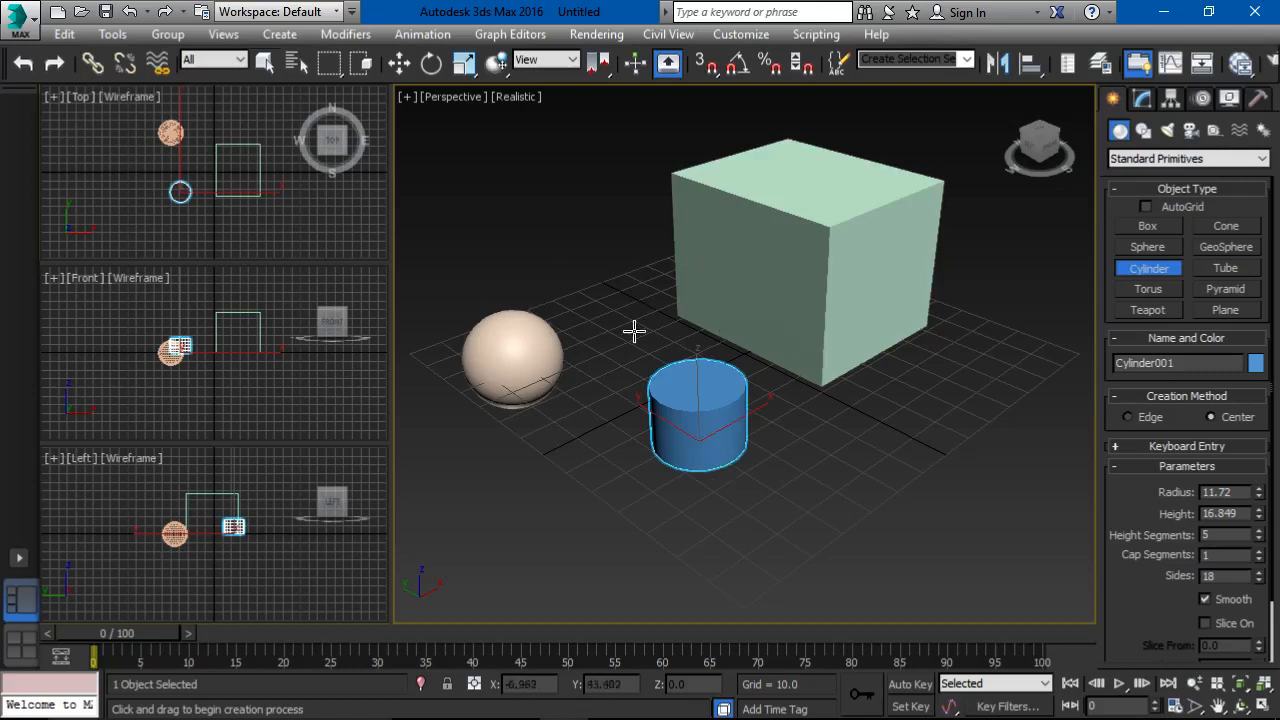
{"action": "right_click", "coordinate": [578, 262]}
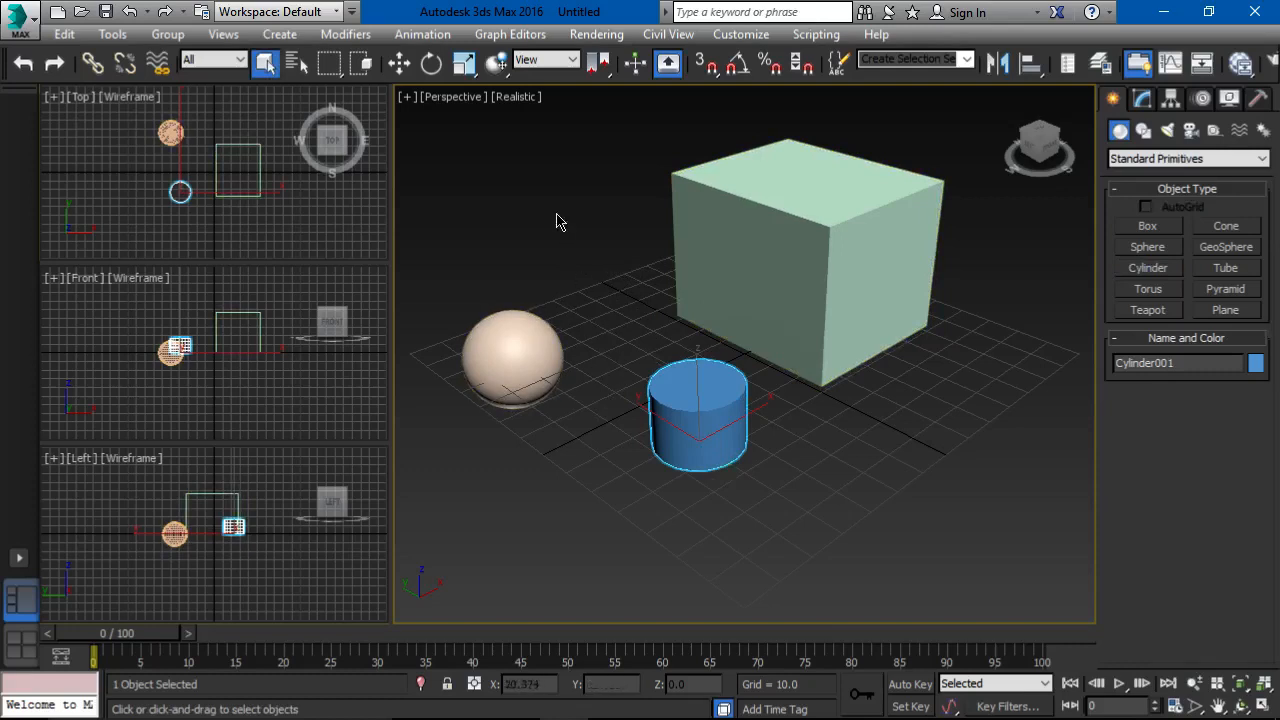
Step: Set the Perspective viewport's visual style to Shaded and then to Bounding Box
{"action": "left_click", "coordinate": [532, 97]}
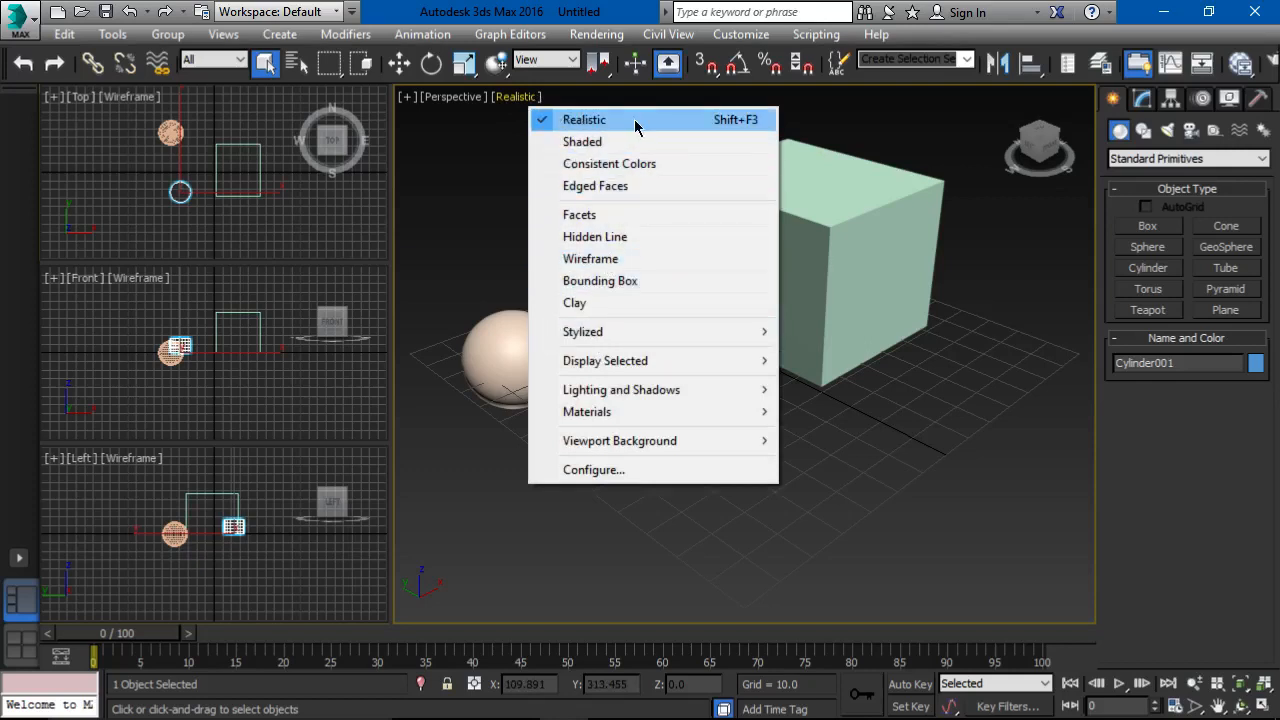
{"action": "left_click", "coordinate": [567, 143]}
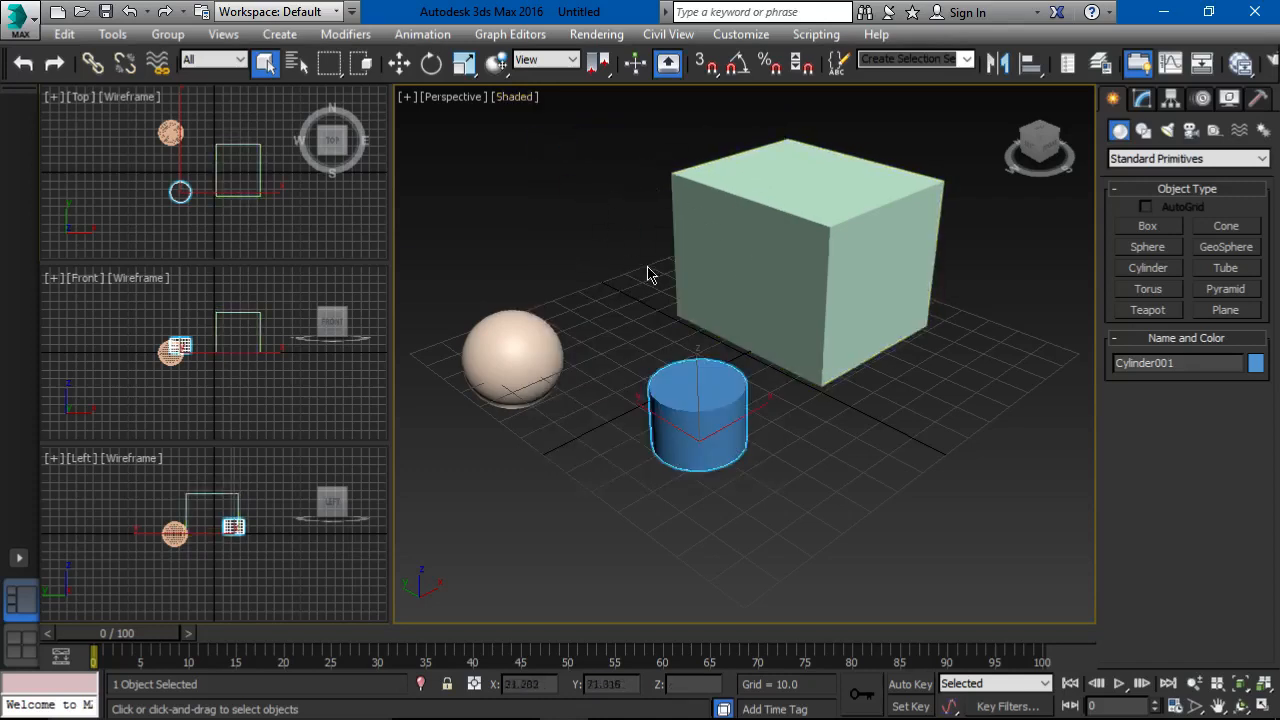
{"action": "left_click", "coordinate": [512, 100]}
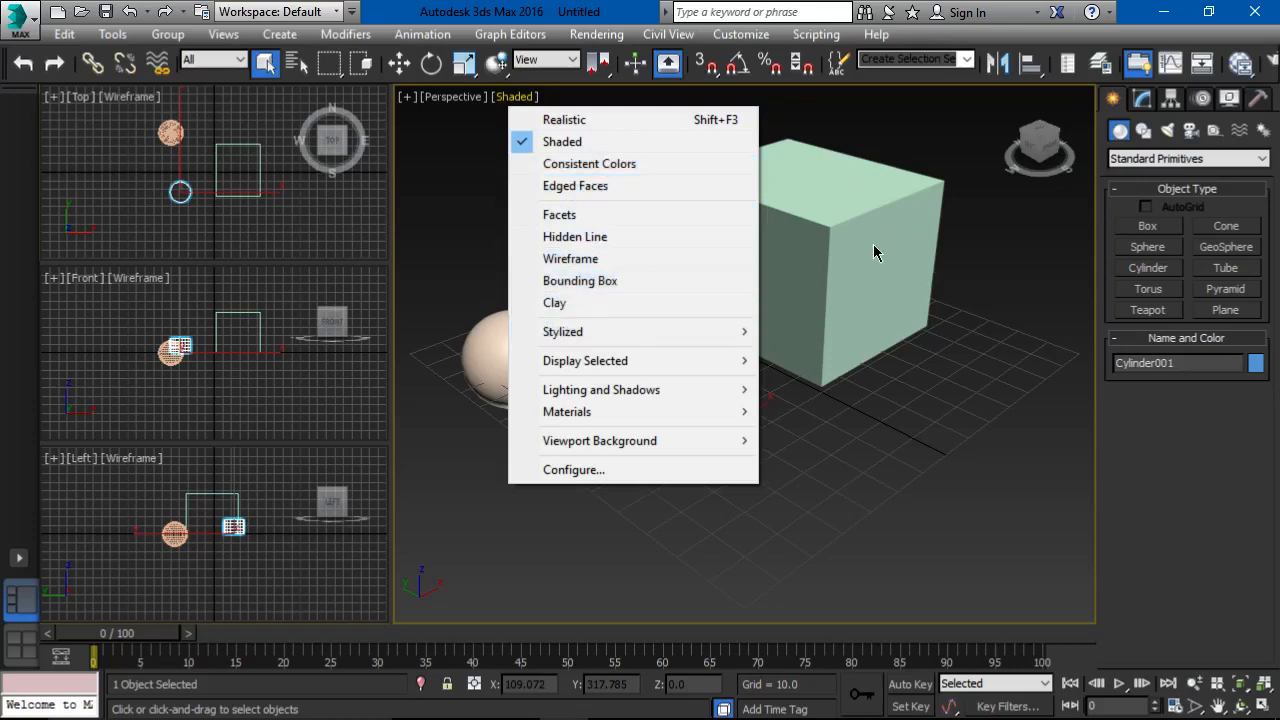
{"action": "left_click", "coordinate": [636, 280]}
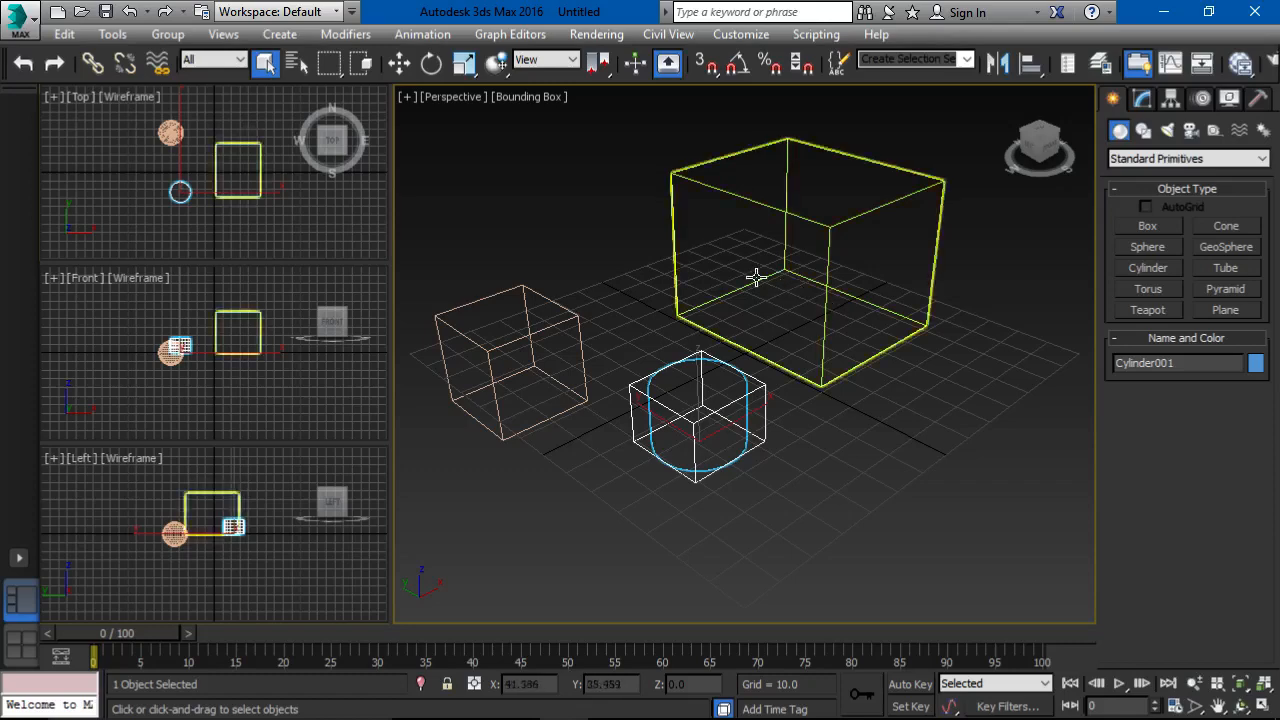
Step: Set the Perspective viewport's visual style to Wireframe and clear the object selection
{"action": "left_click", "coordinate": [528, 97]}
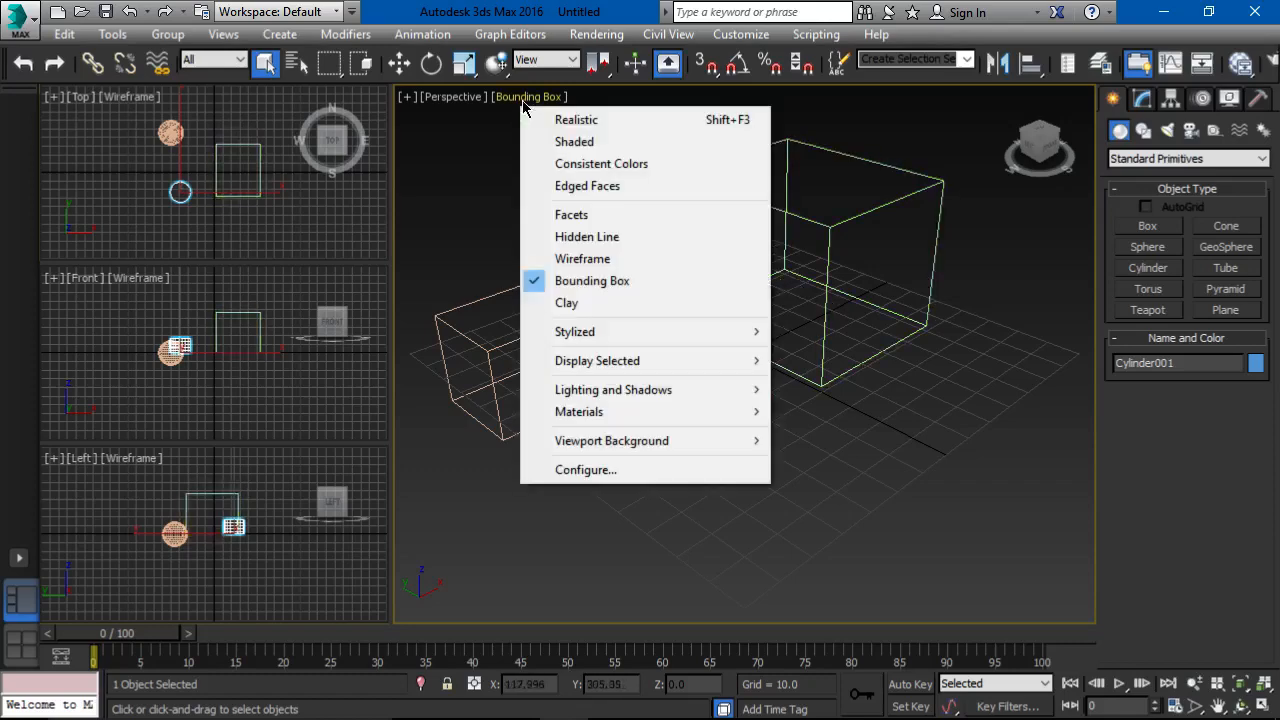
{"action": "left_click", "coordinate": [532, 256]}
{"action": "left_click", "coordinate": [557, 263]}
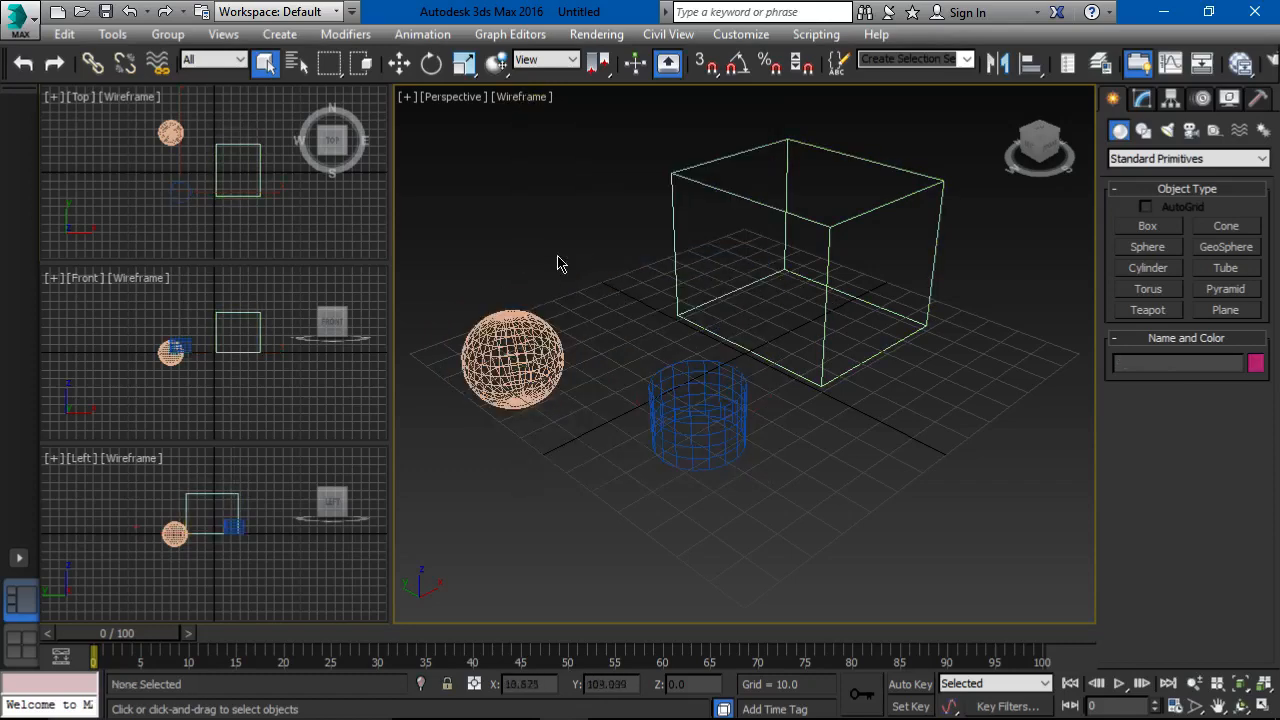
{"action": "left_click", "coordinate": [538, 100]}
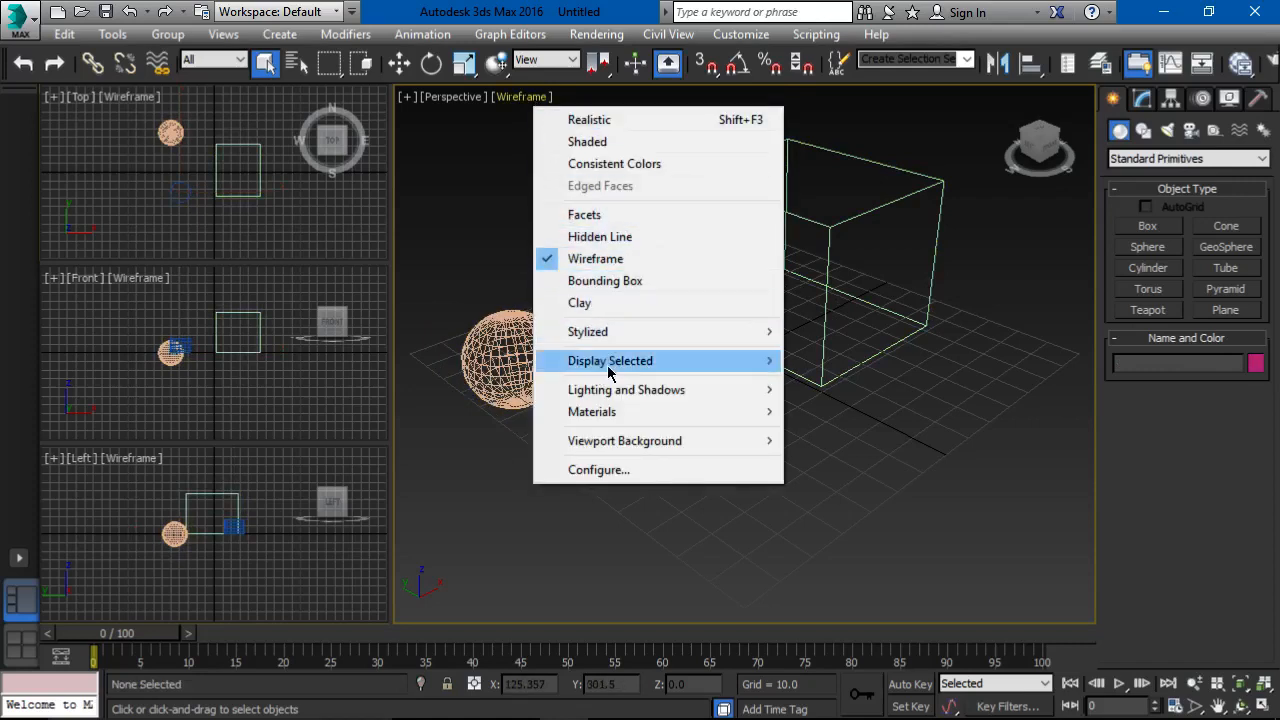
{"action": "mouse_move", "coordinate": [607, 390]}
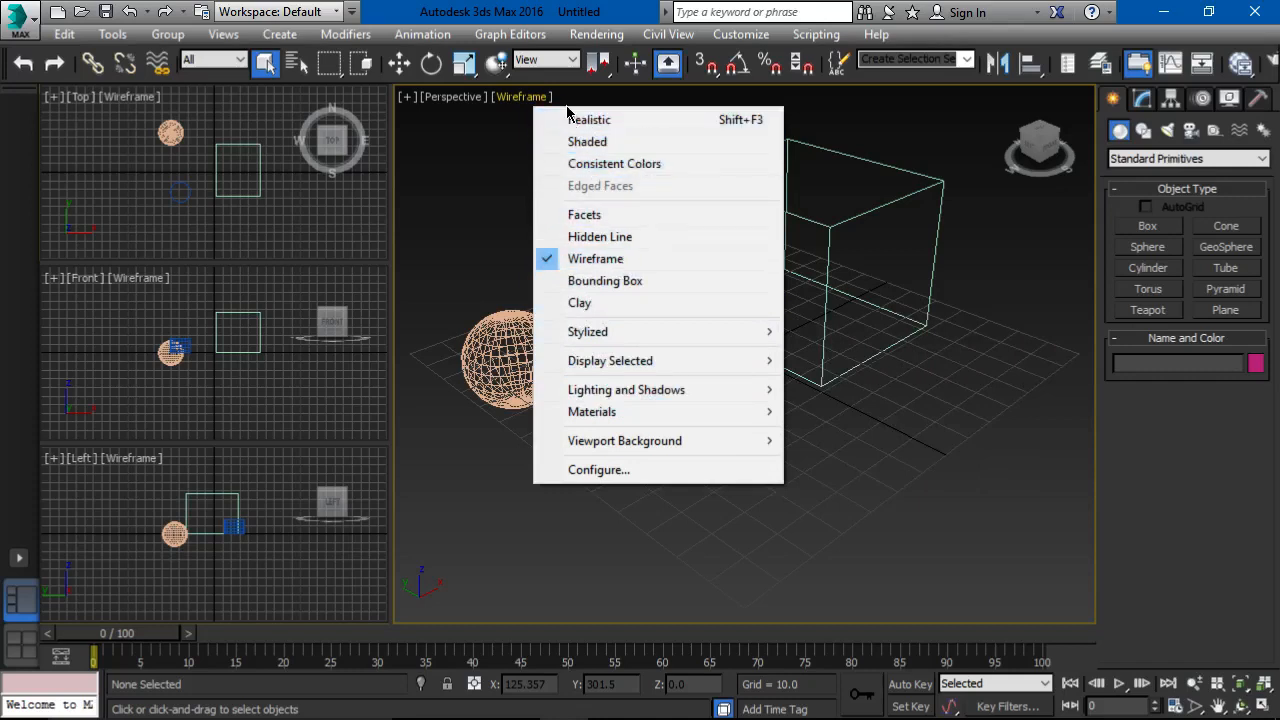
{"action": "left_click", "coordinate": [511, 126]}
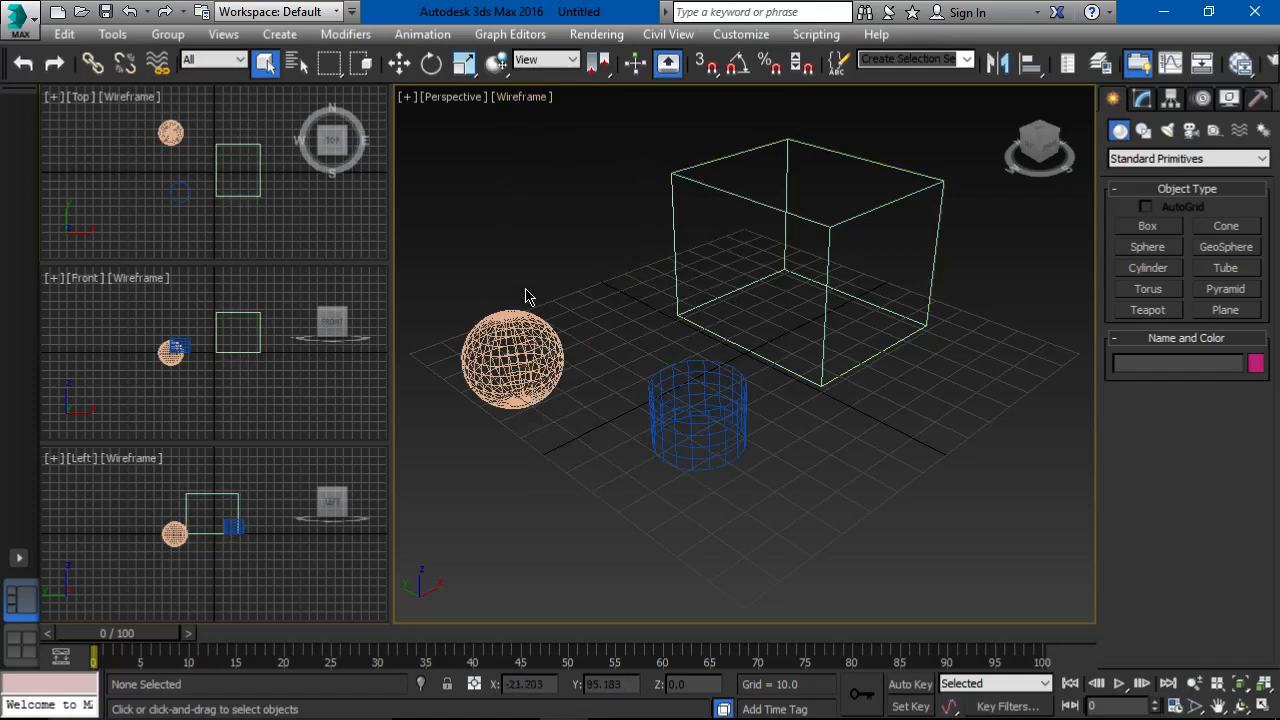
Step: Change the large viewport's view from Perspective to Top and back to Perspective
{"action": "left_click", "coordinate": [446, 98]}
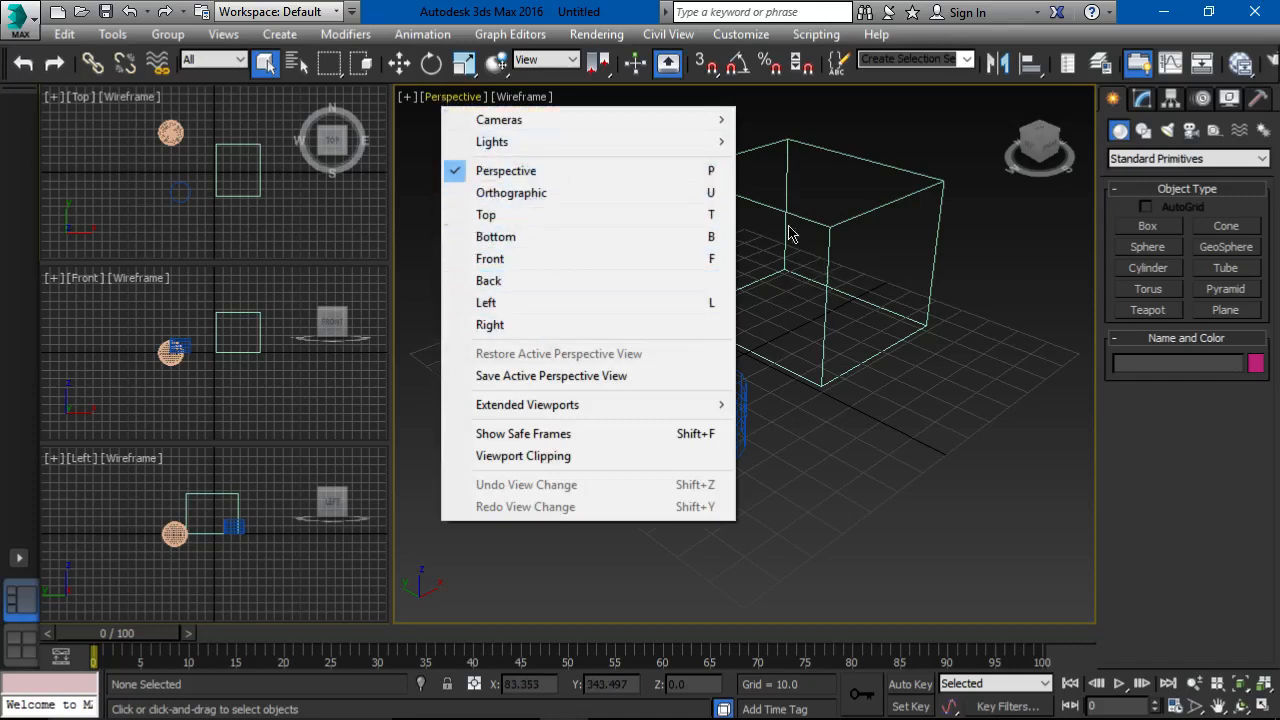
{"action": "left_click", "coordinate": [543, 222]}
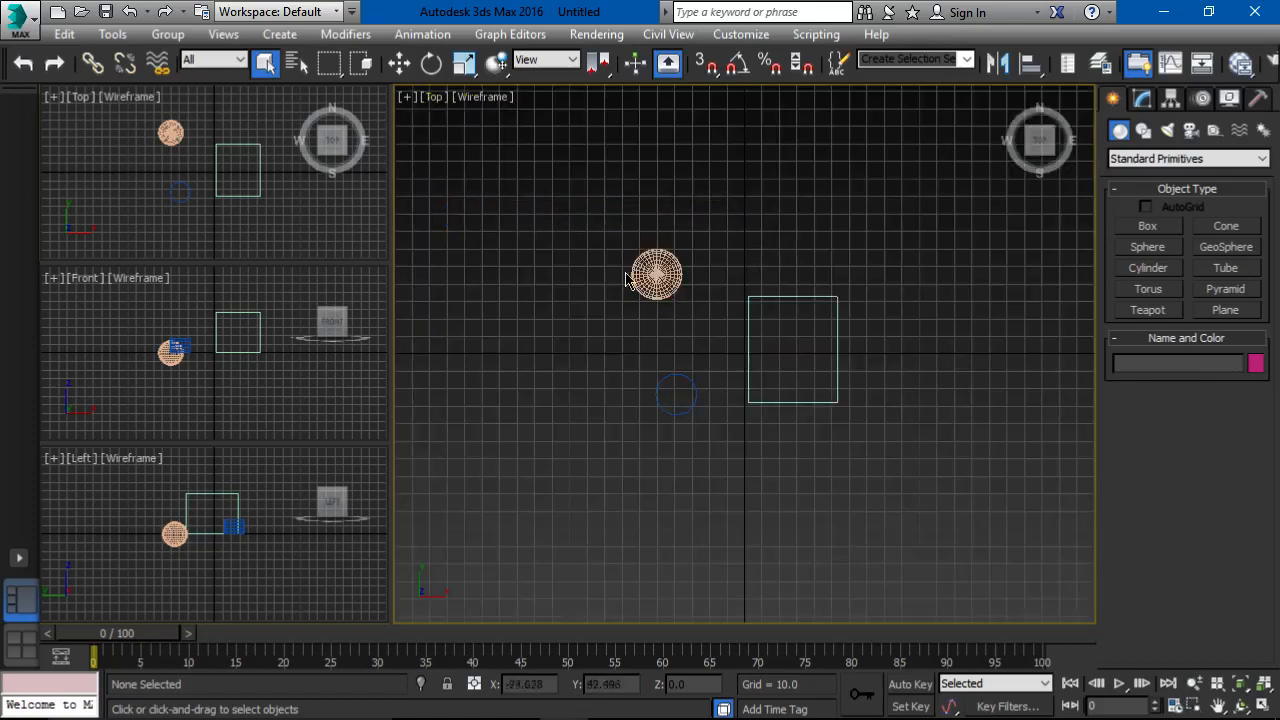
{"action": "left_click", "coordinate": [437, 100]}
{"action": "left_click", "coordinate": [452, 170]}
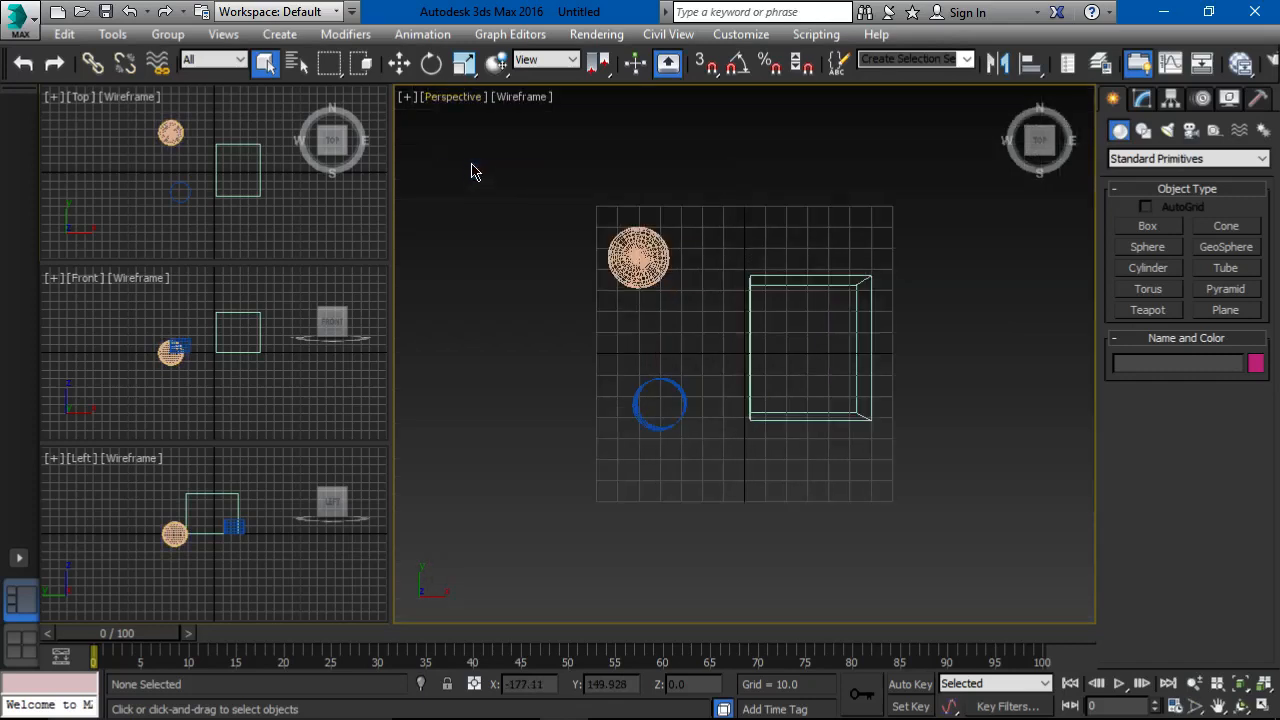
{"action": "left_click", "coordinate": [440, 98]}
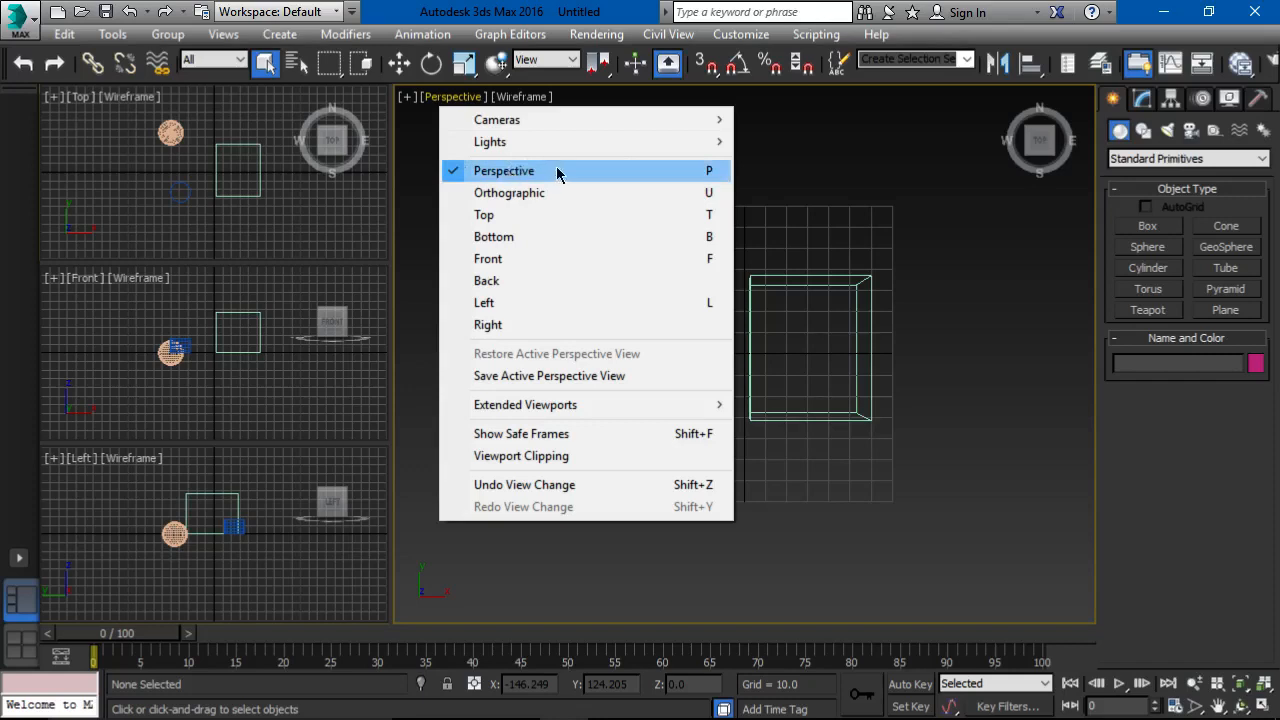
{"action": "left_click", "coordinate": [448, 98]}
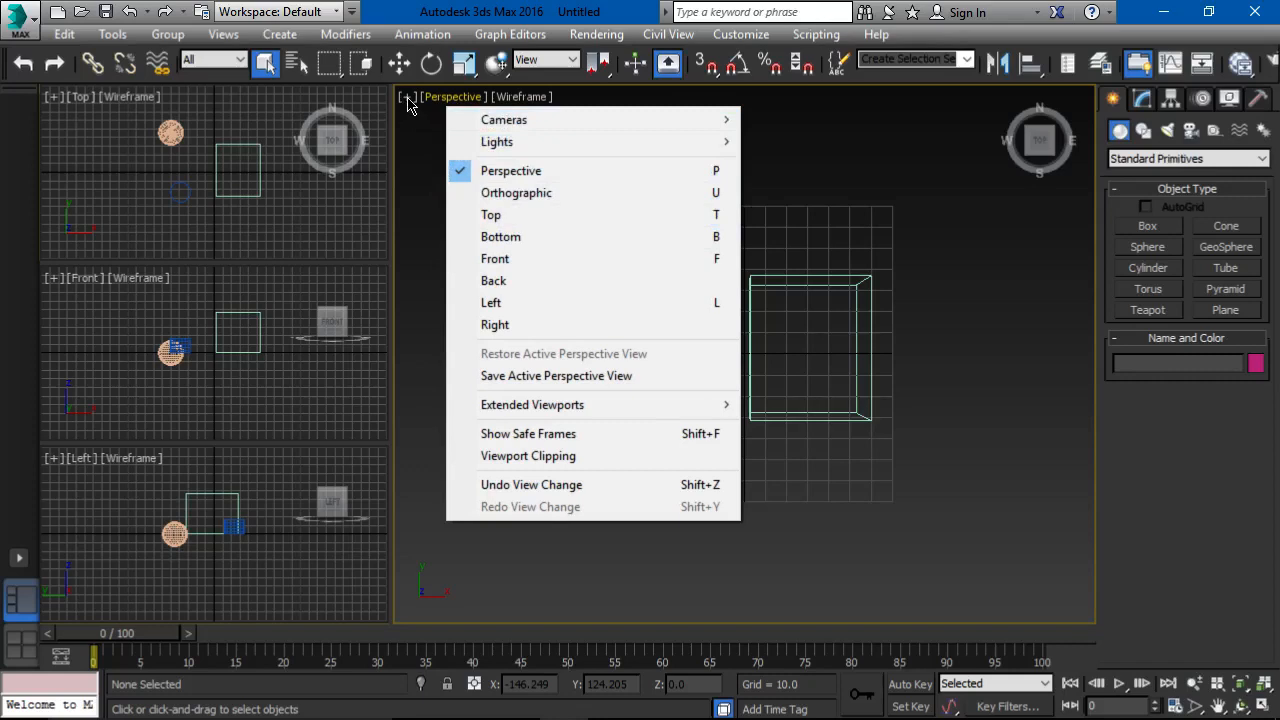
{"action": "left_click", "coordinate": [53, 97]}
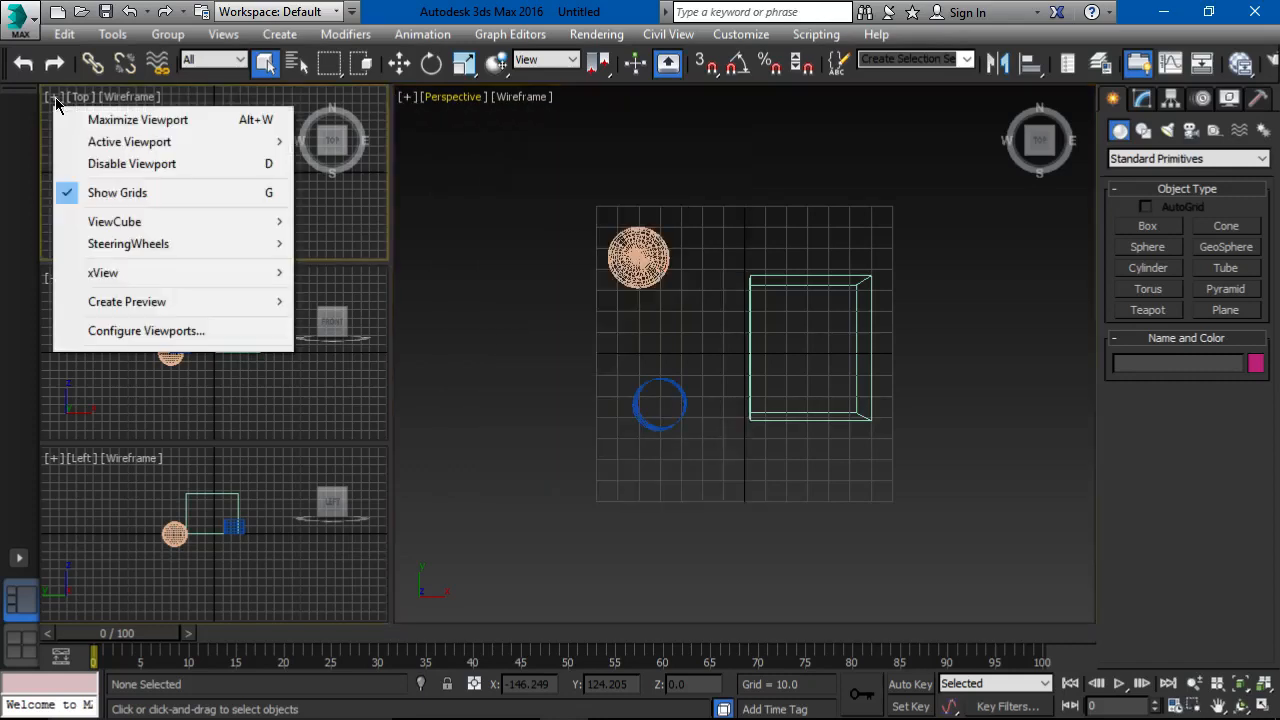
Step: Open the Perspective viewport's configuration and apply the single-viewport layout, moving the dialog aside to see the result
{"action": "left_click", "coordinate": [408, 98]}
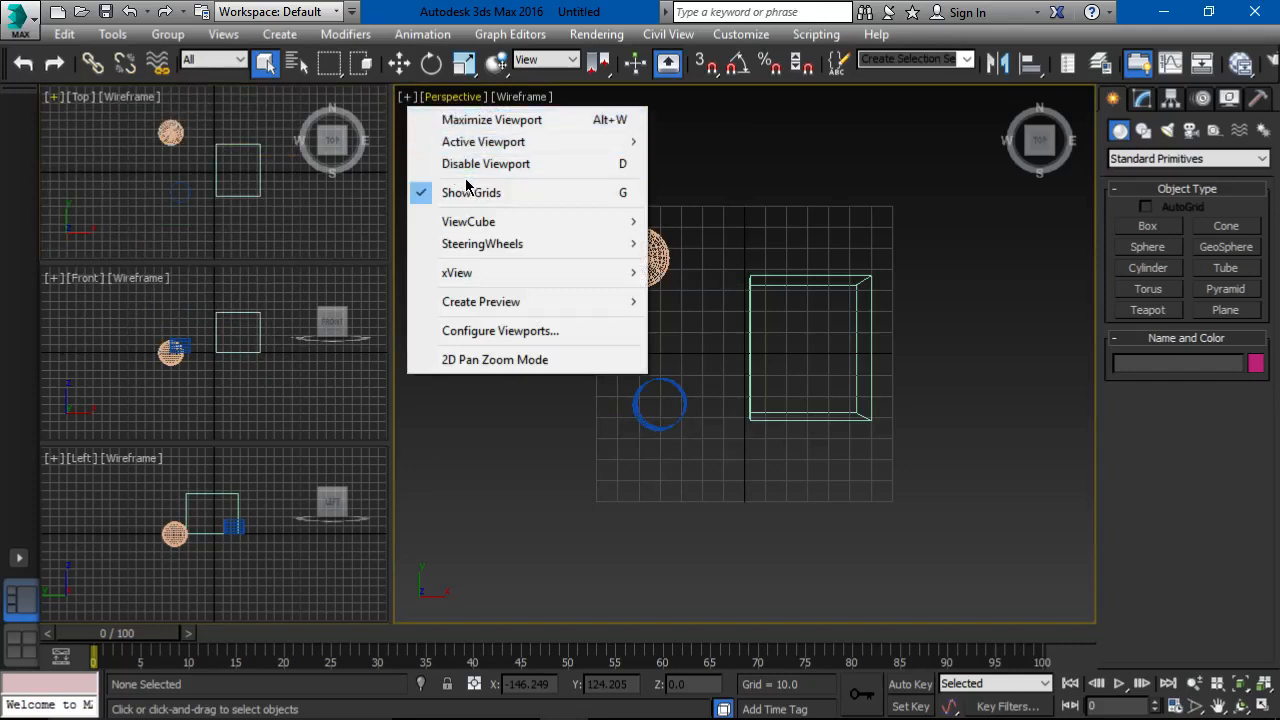
{"action": "left_click", "coordinate": [518, 338]}
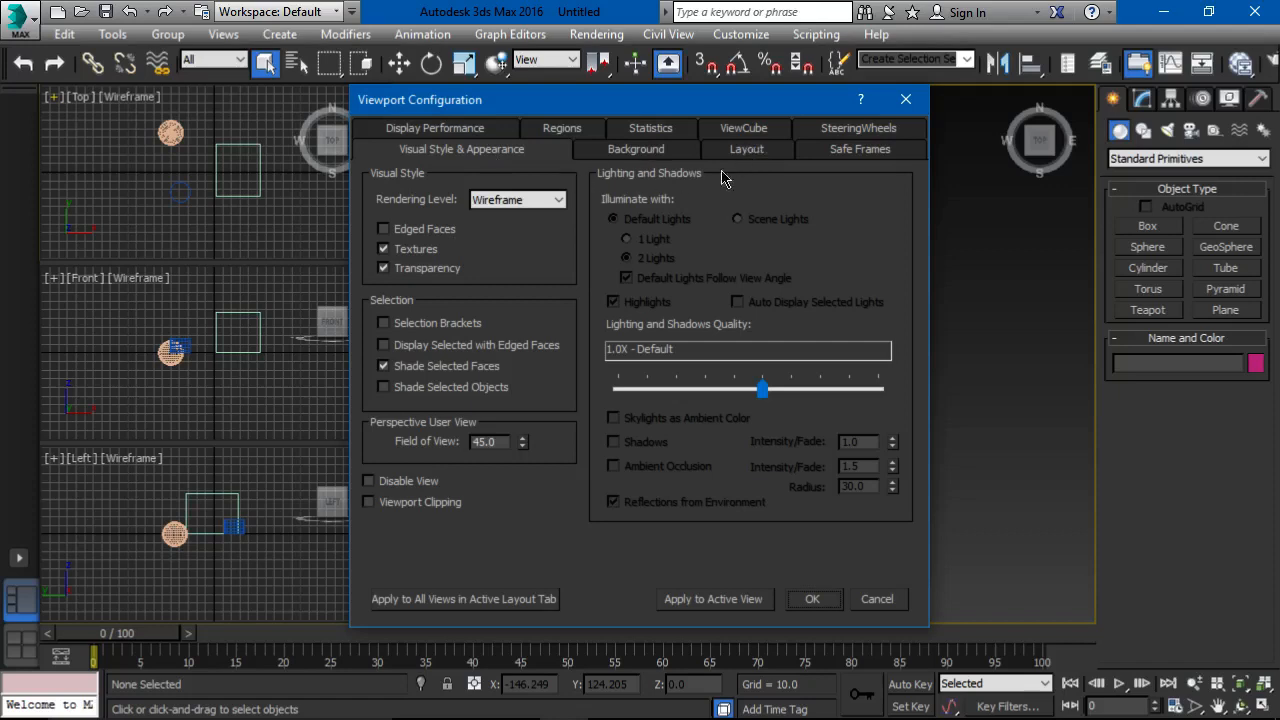
{"action": "left_click", "coordinate": [747, 152]}
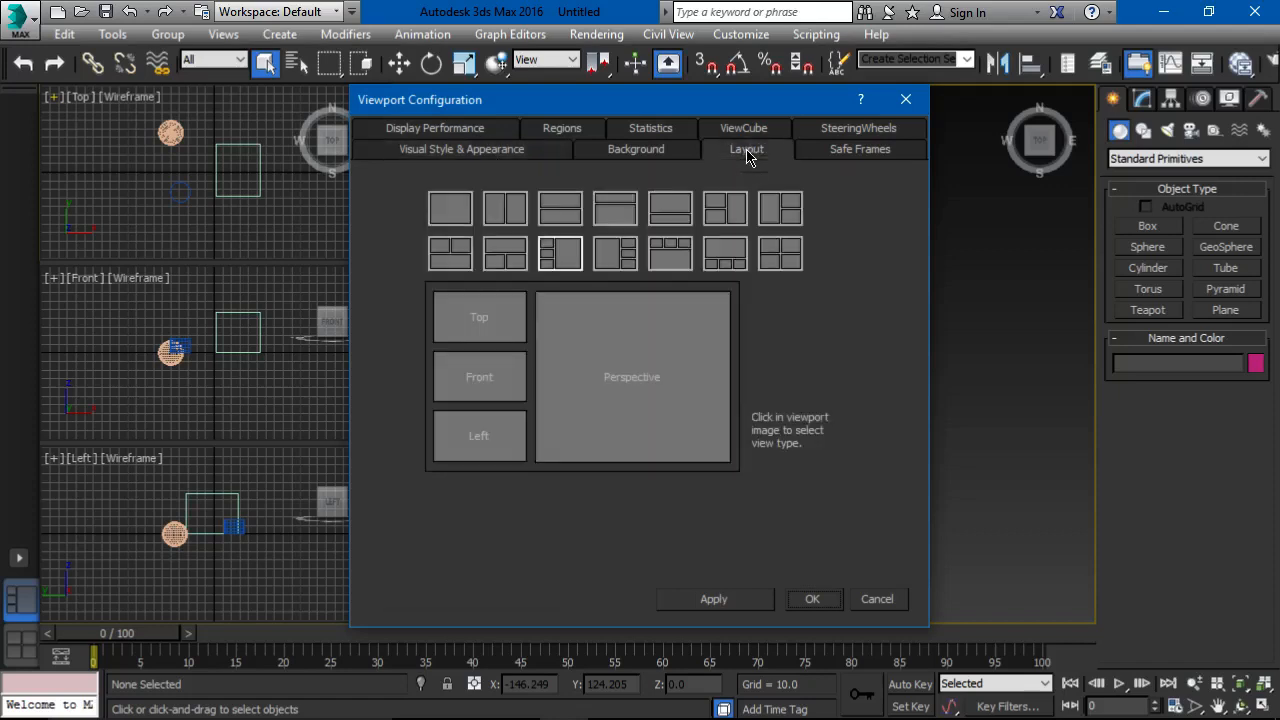
{"action": "left_click_drag", "start_coordinate": [670, 100], "coordinate": [815, 62]}
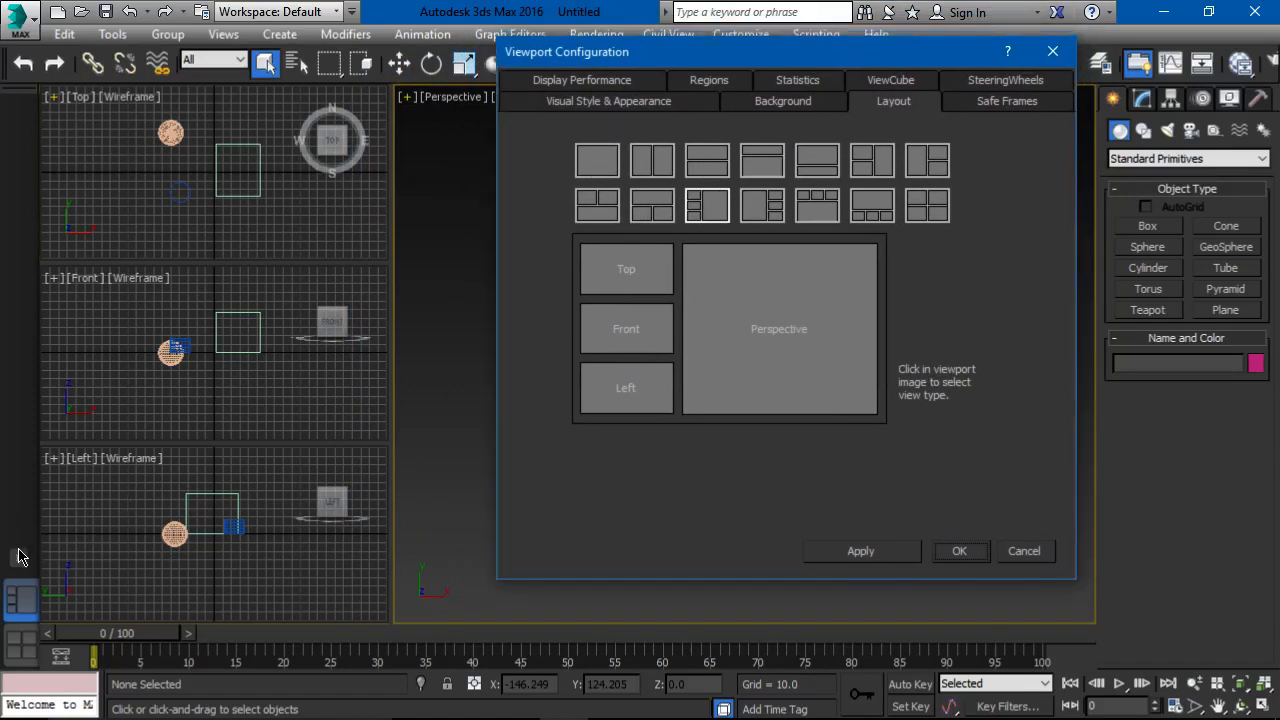
{"action": "left_click", "coordinate": [597, 165]}
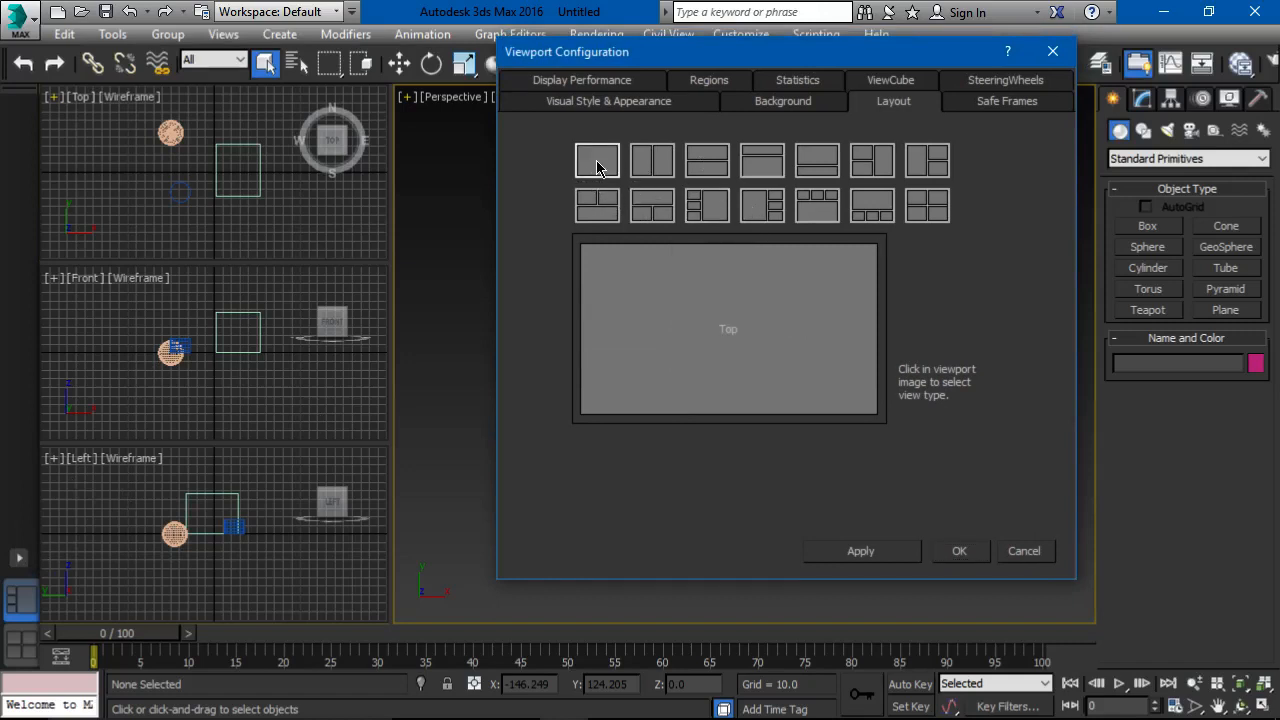
{"action": "left_click", "coordinate": [860, 551]}
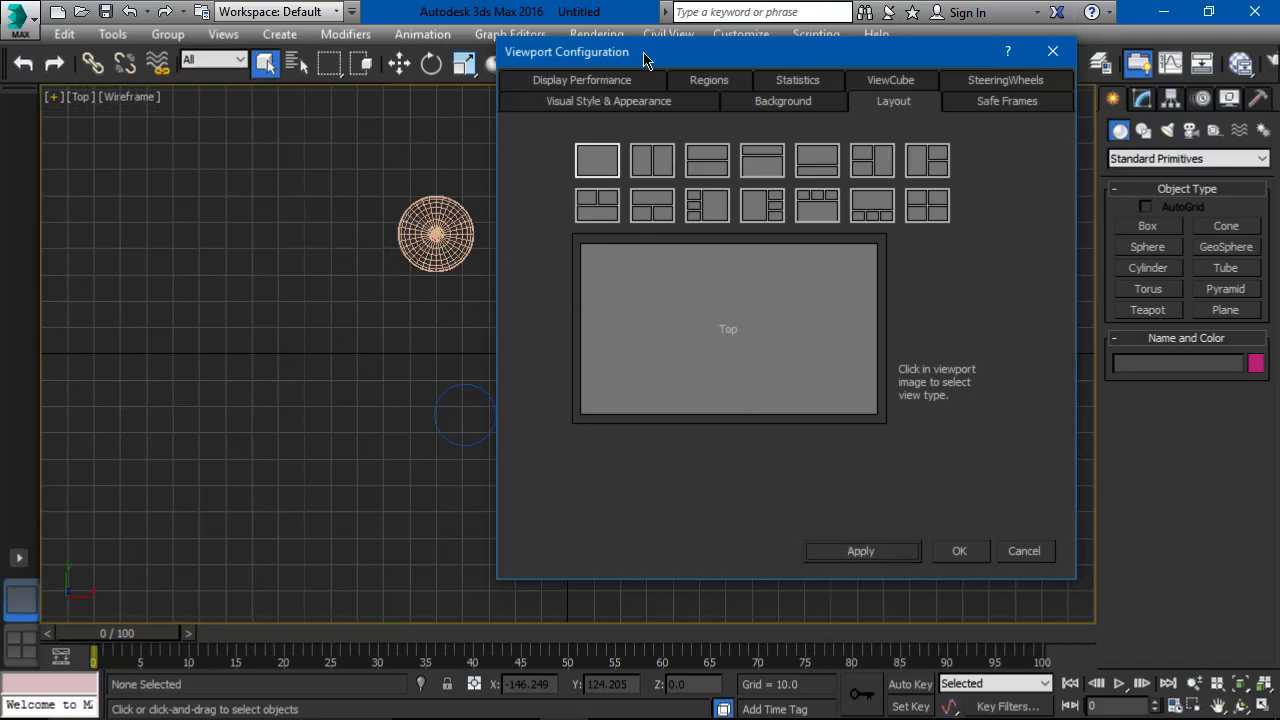
{"action": "left_click_drag", "start_coordinate": [645, 61], "coordinate": [503, 77]}
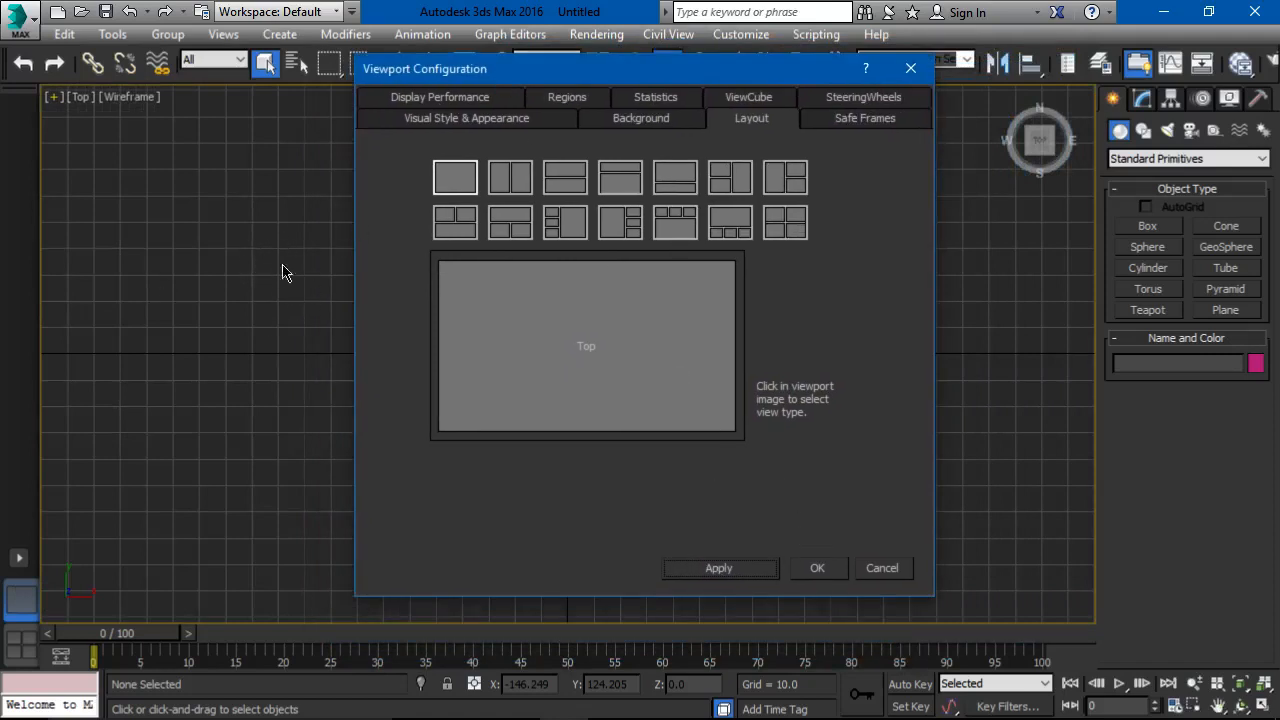
Step: Apply the layout with Top, Front and Left stacked beside a large viewport, trying Top for the large one before choosing Perspective
{"action": "left_click", "coordinate": [568, 222]}
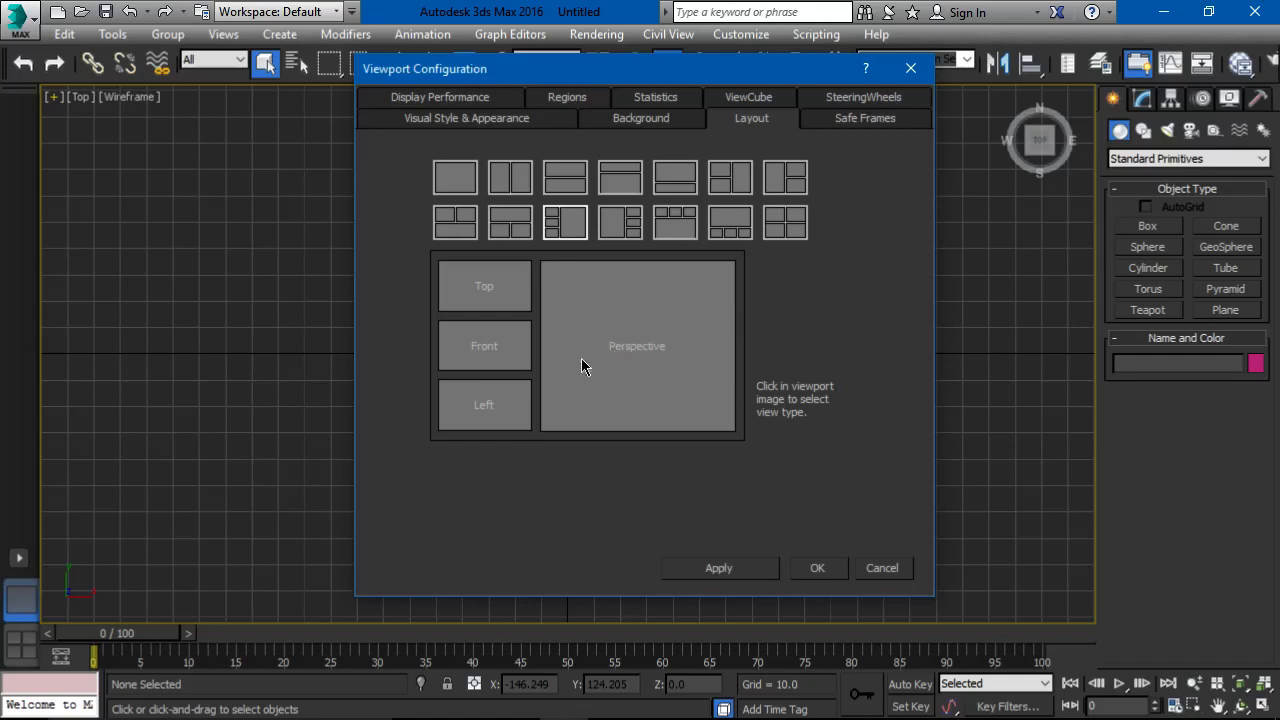
{"action": "left_click", "coordinate": [606, 318]}
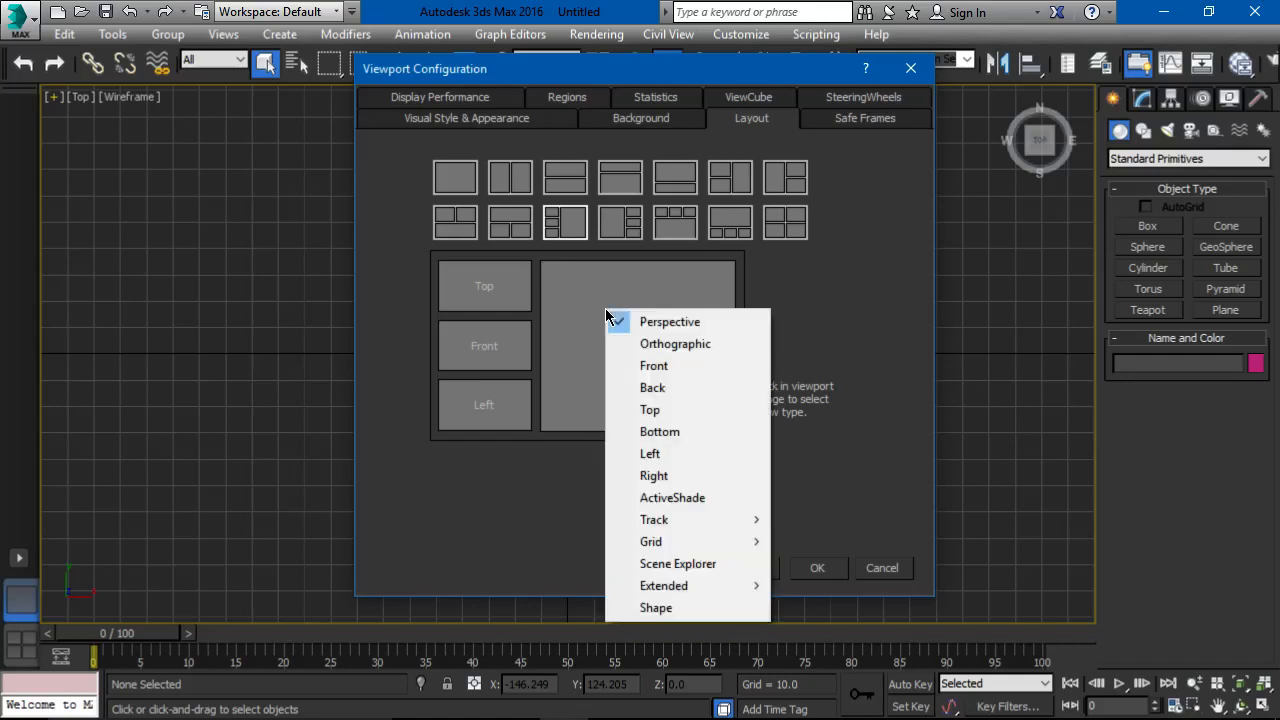
{"action": "left_click", "coordinate": [660, 409]}
{"action": "left_click", "coordinate": [640, 356]}
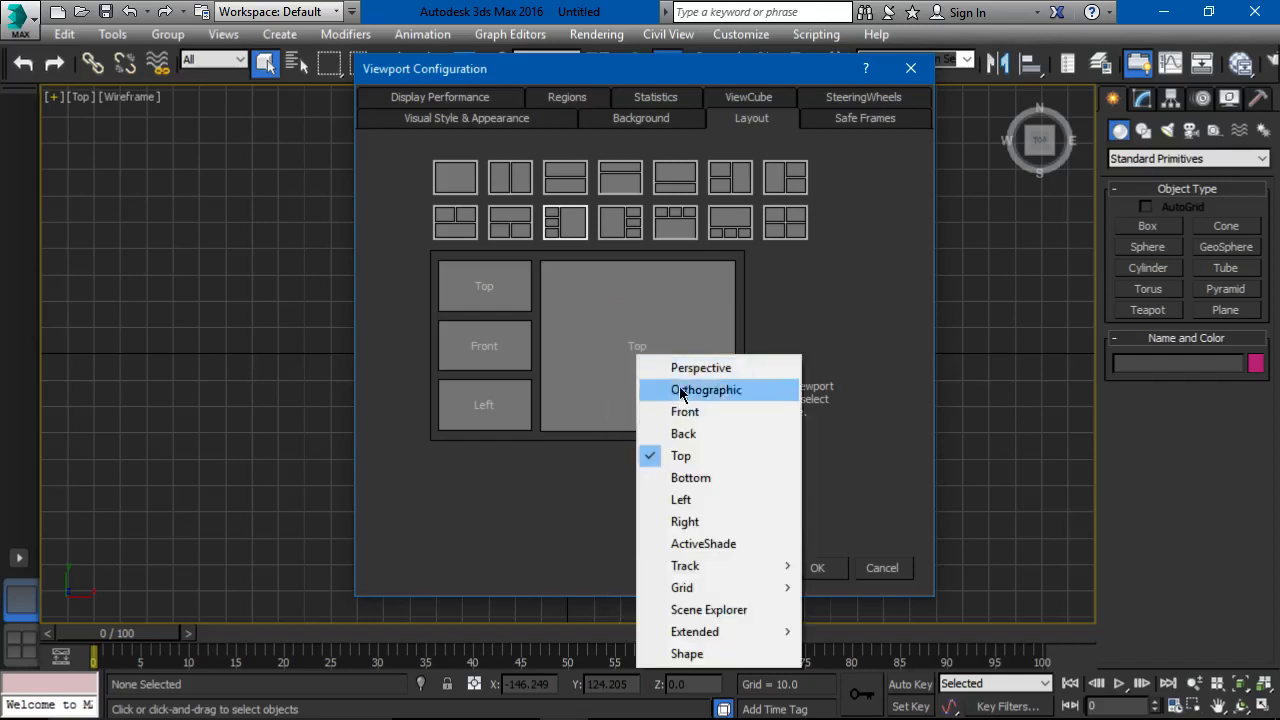
{"action": "left_click", "coordinate": [676, 368]}
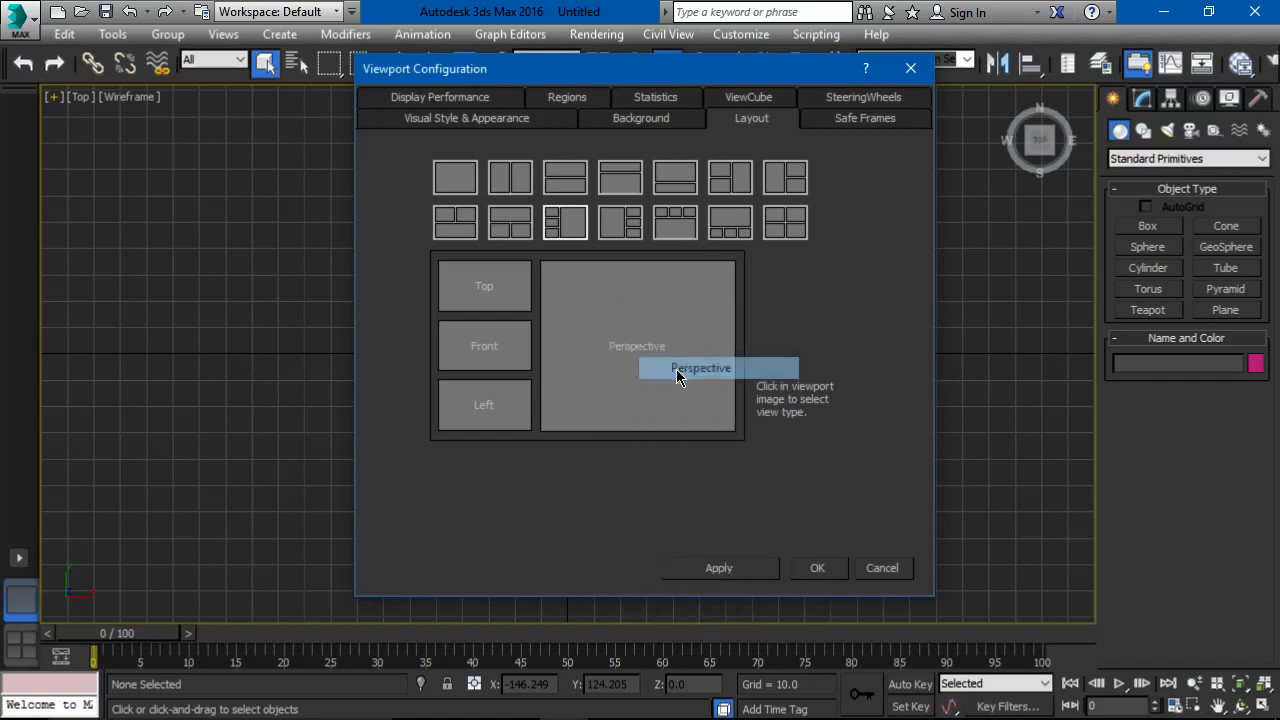
{"action": "left_click", "coordinate": [699, 570]}
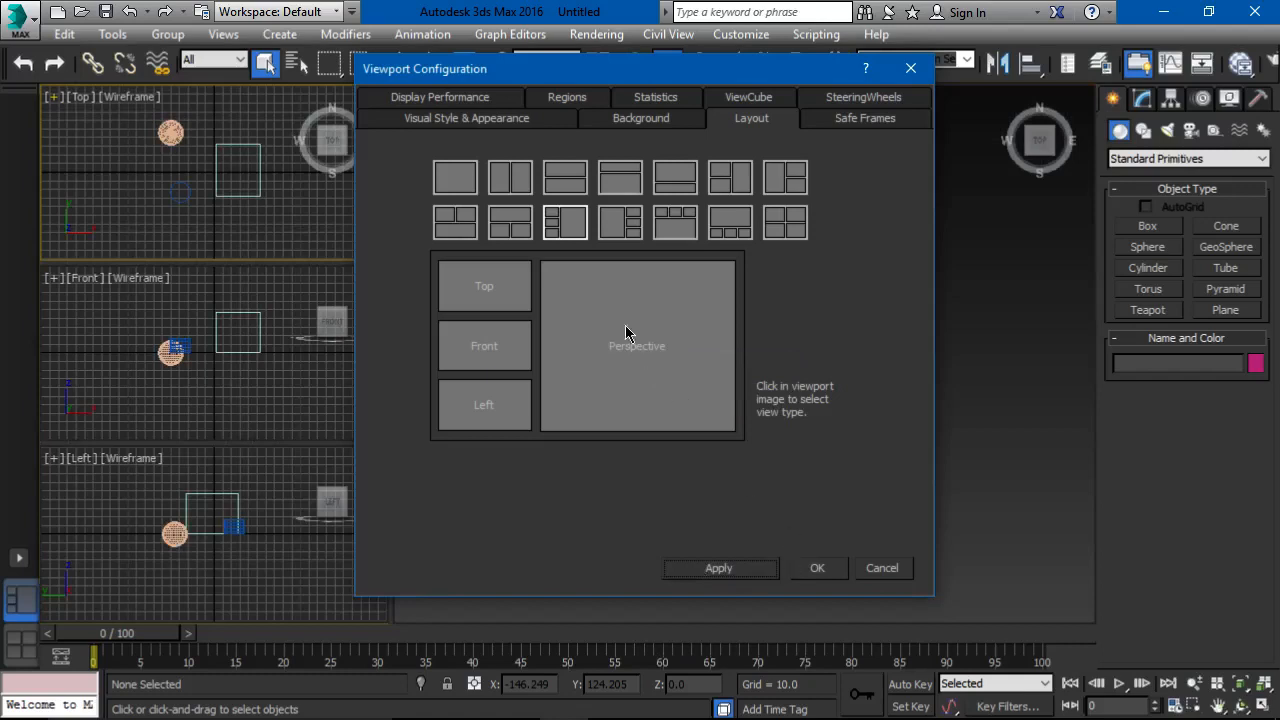
Step: Enable Shade Selected Objects in the visual style settings and apply it to all views in the active layout
{"action": "left_click", "coordinate": [478, 124]}
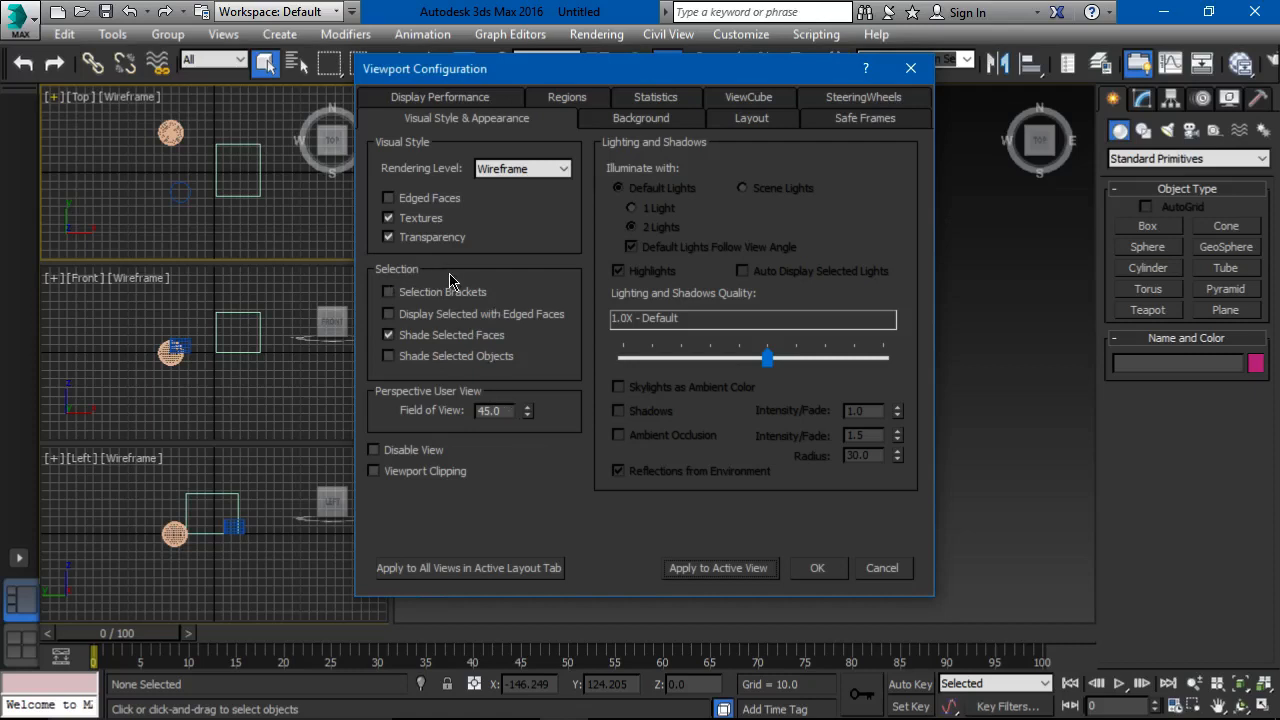
{"action": "left_click", "coordinate": [416, 362]}
{"action": "left_click", "coordinate": [532, 572]}
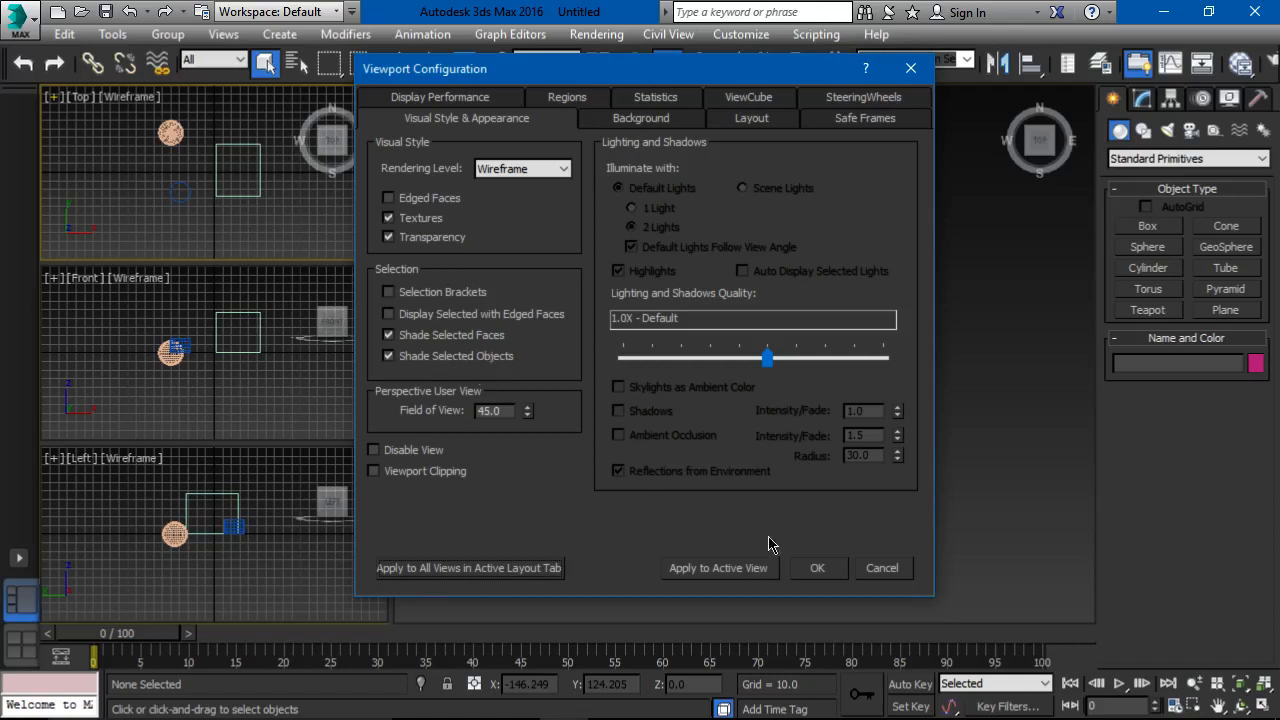
{"action": "left_click", "coordinate": [817, 568]}
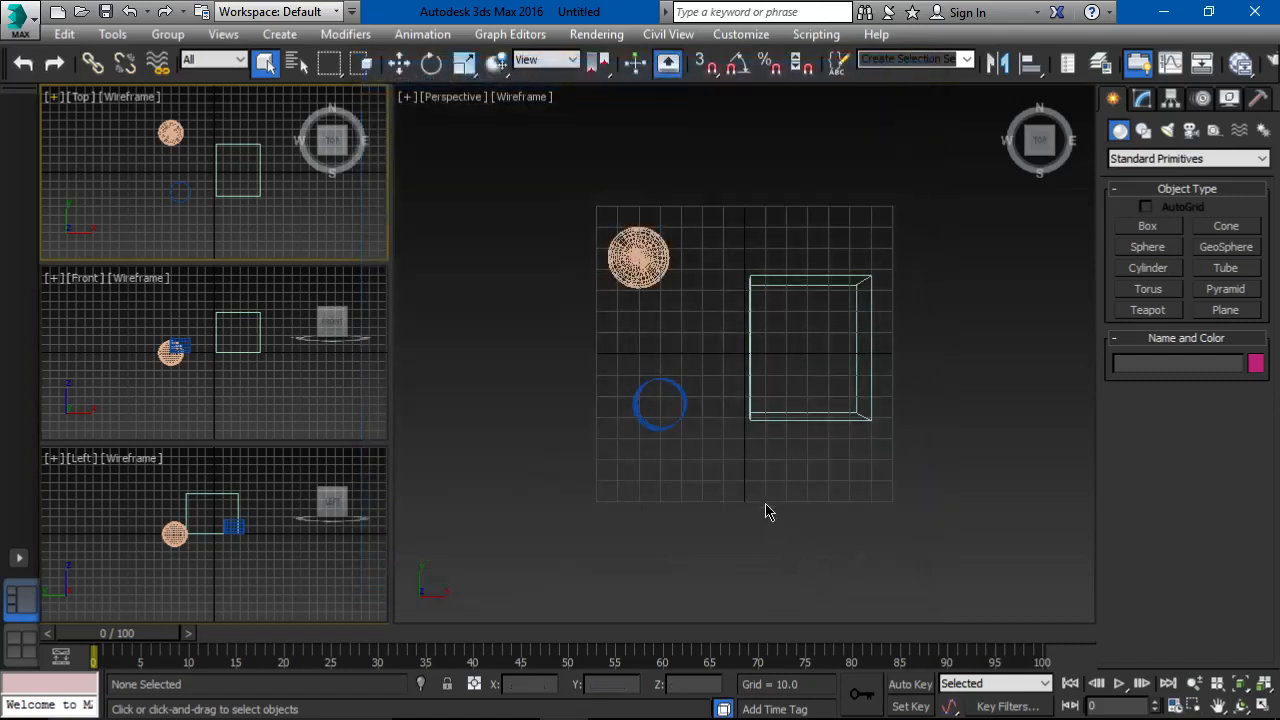
Step: Orbit the Perspective viewport to an angled view from above, and select the box and the sphere to check their shading
{"action": "scroll", "coordinate": [740, 431], "scroll_direction": "up", "scroll_amount": 5}
{"action": "scroll", "coordinate": [565, 240], "scroll_direction": "down", "scroll_amount": 6}
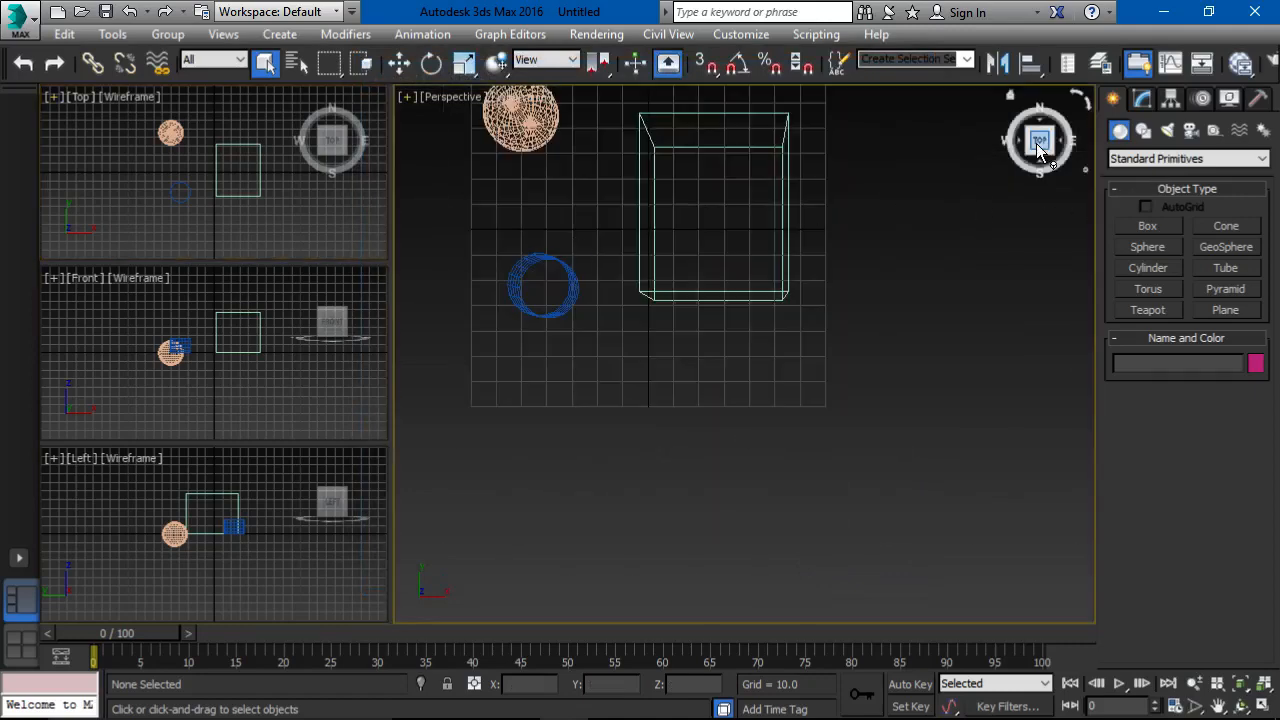
{"action": "left_click", "coordinate": [1037, 157]}
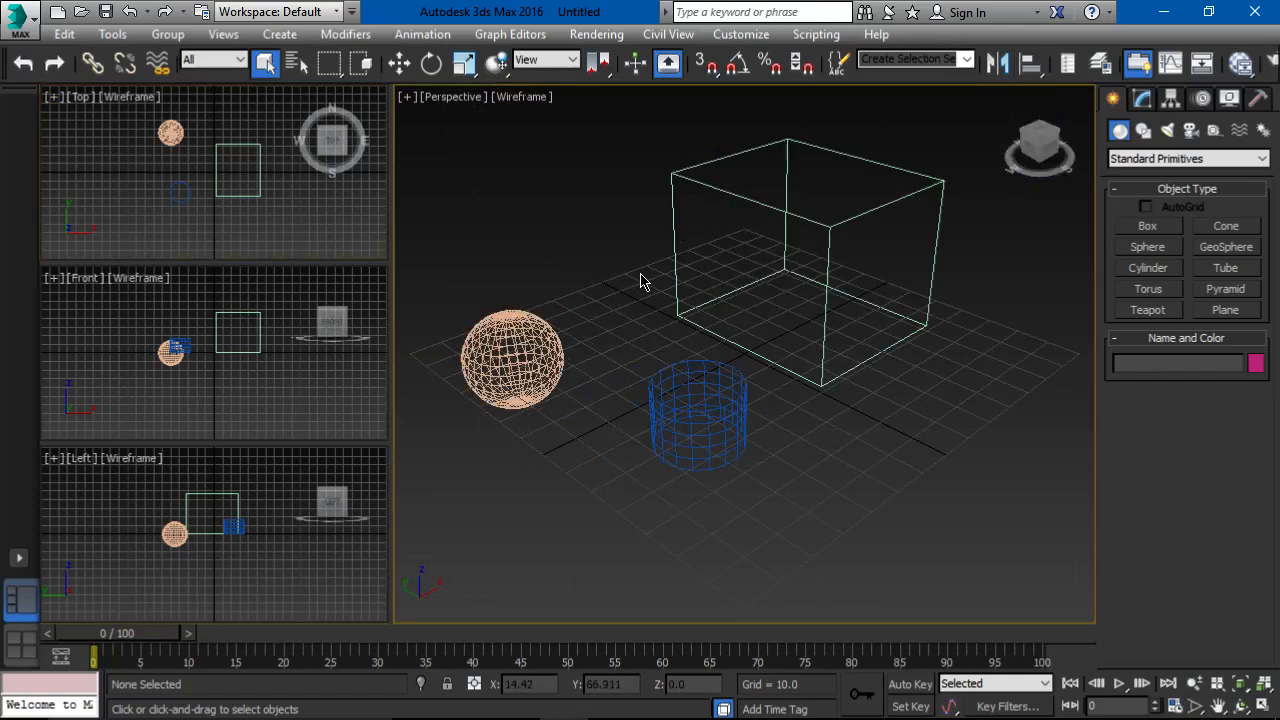
{"action": "left_click", "coordinate": [681, 187]}
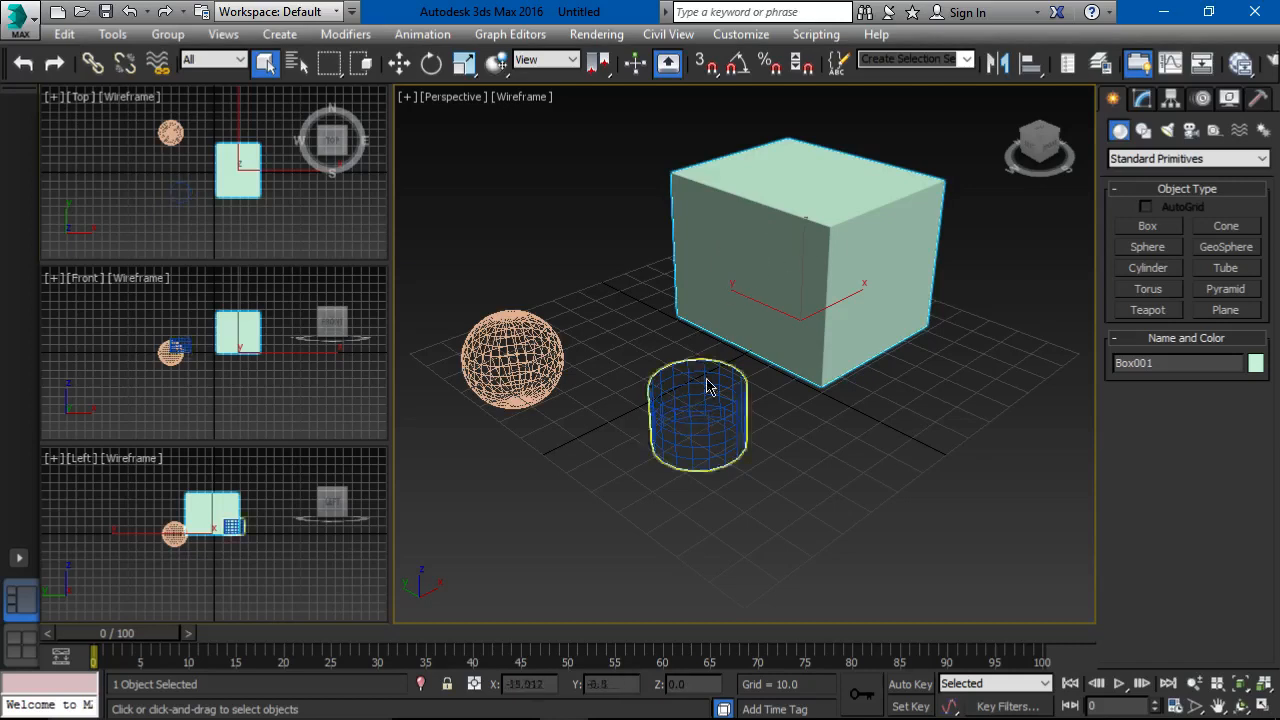
{"action": "left_click", "coordinate": [513, 358]}
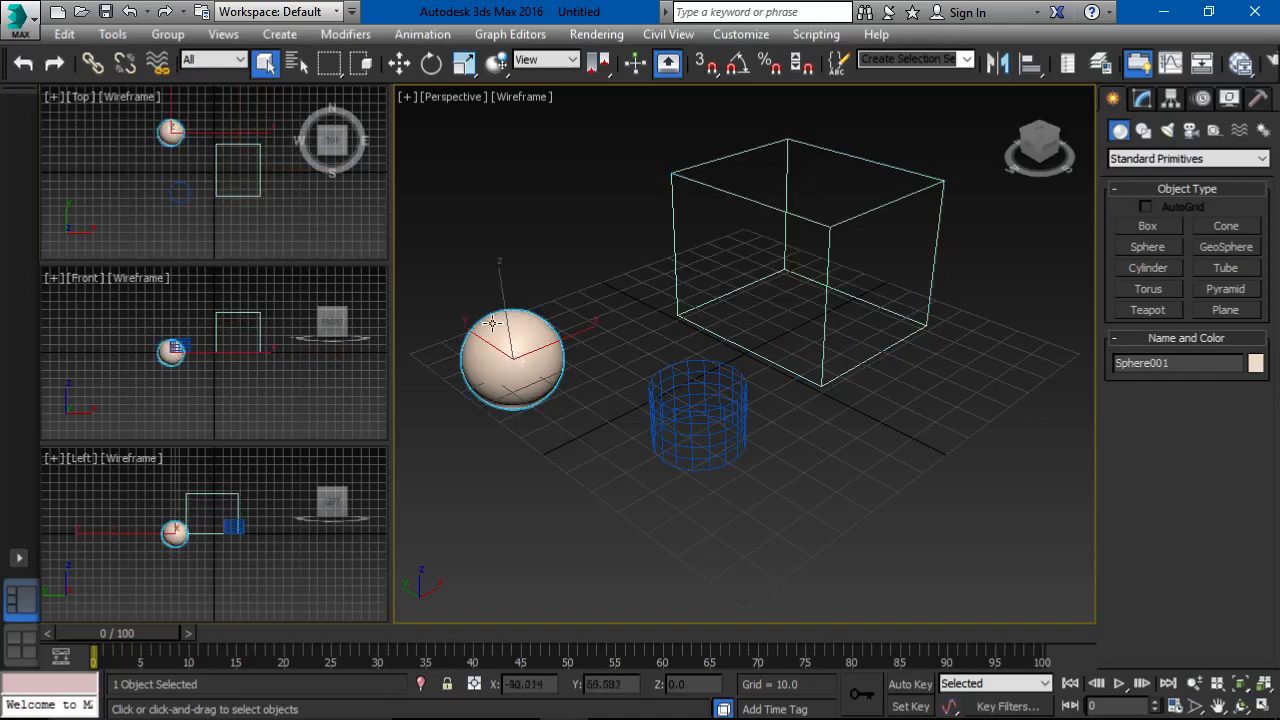
Step: Enable Selection Brackets and disable Shade Selected Objects in the Perspective viewport's configuration, and select the box to check the effect
{"action": "left_click", "coordinate": [405, 98]}
{"action": "left_click", "coordinate": [489, 329]}
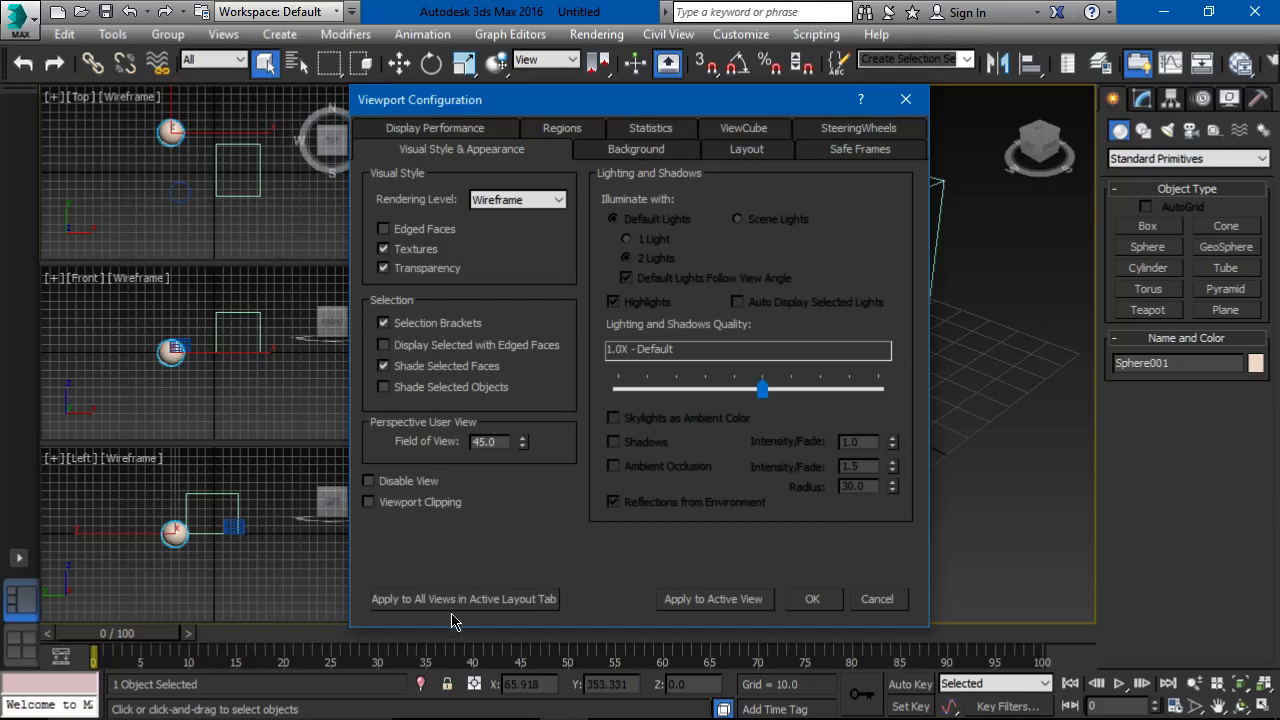
{"action": "left_click", "coordinate": [808, 599]}
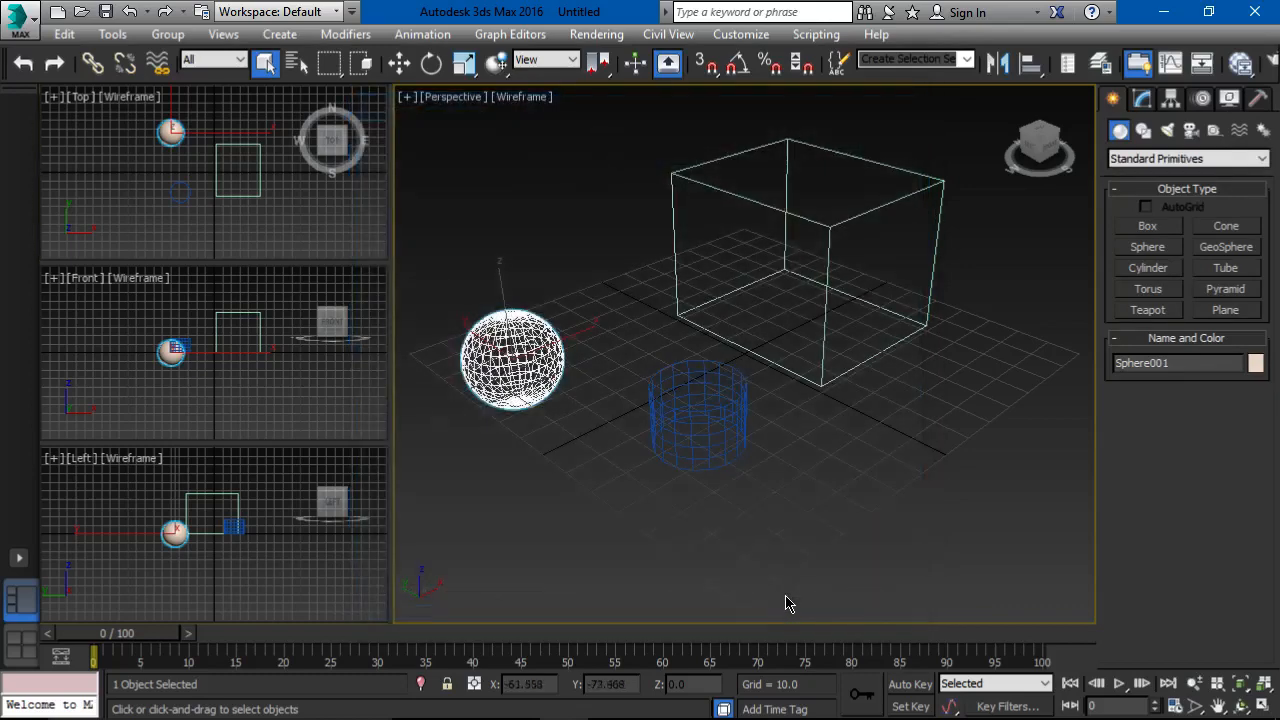
{"action": "left_click", "coordinate": [803, 214]}
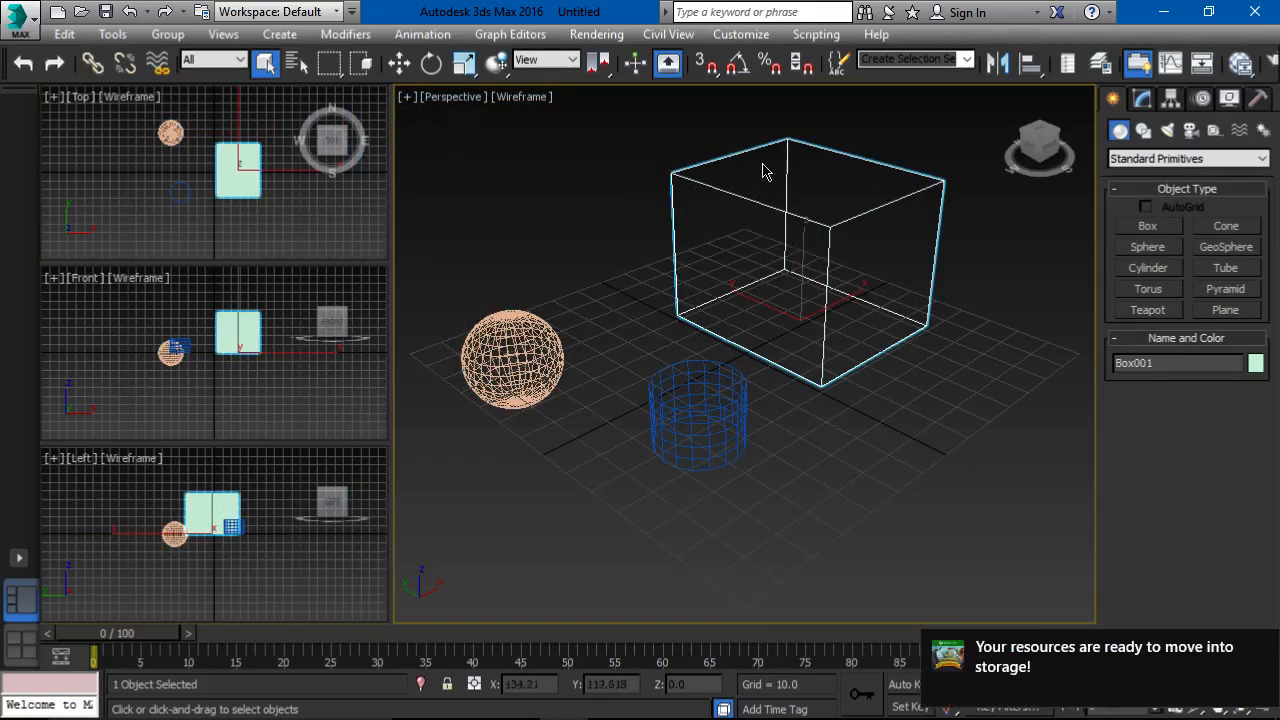
Step: Set the Perspective viewport's visual style to Realistic and select the sphere, cylinder and box in turn to check the selection display
{"action": "left_click", "coordinate": [520, 98]}
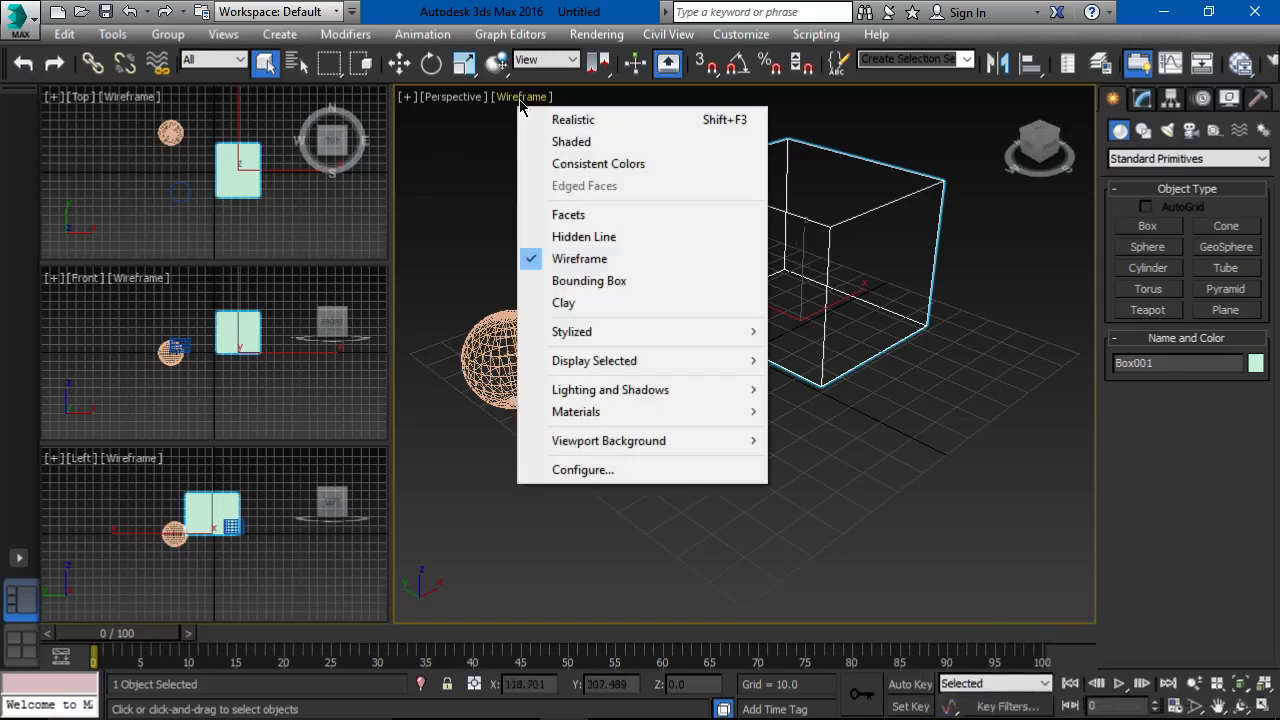
{"action": "left_click", "coordinate": [552, 120]}
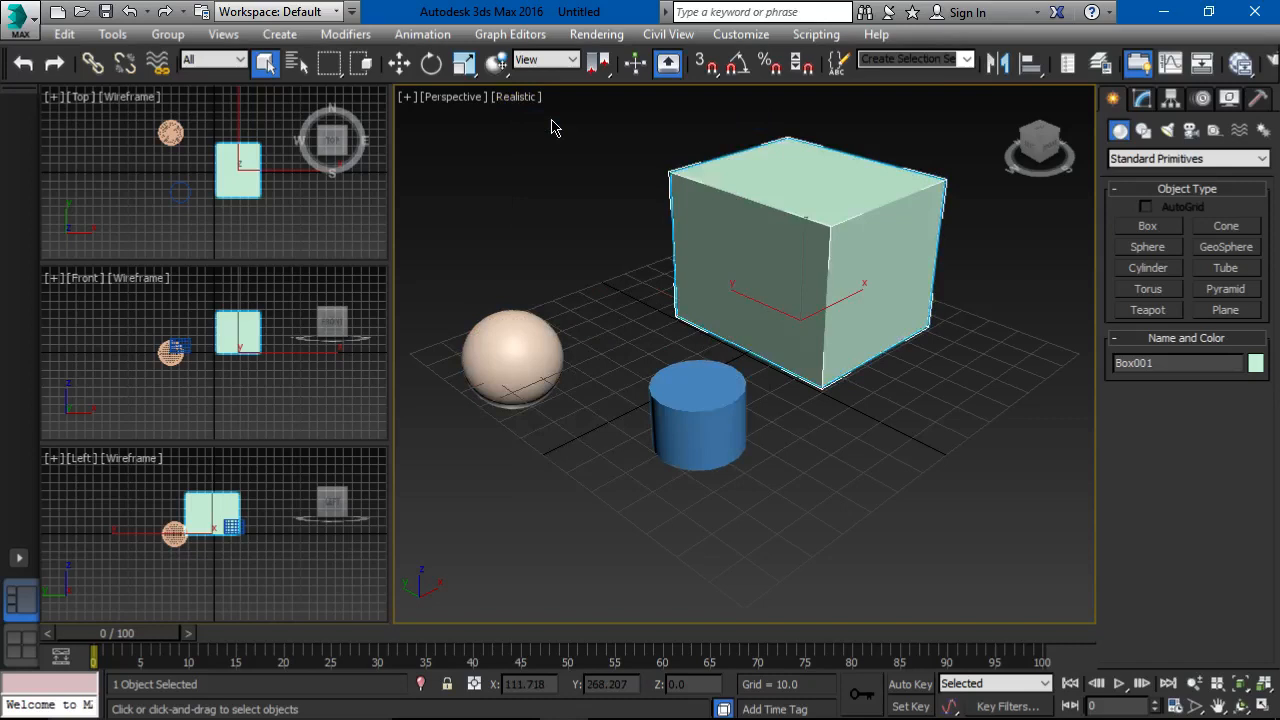
{"action": "left_click", "coordinate": [520, 322]}
{"action": "left_click", "coordinate": [715, 430]}
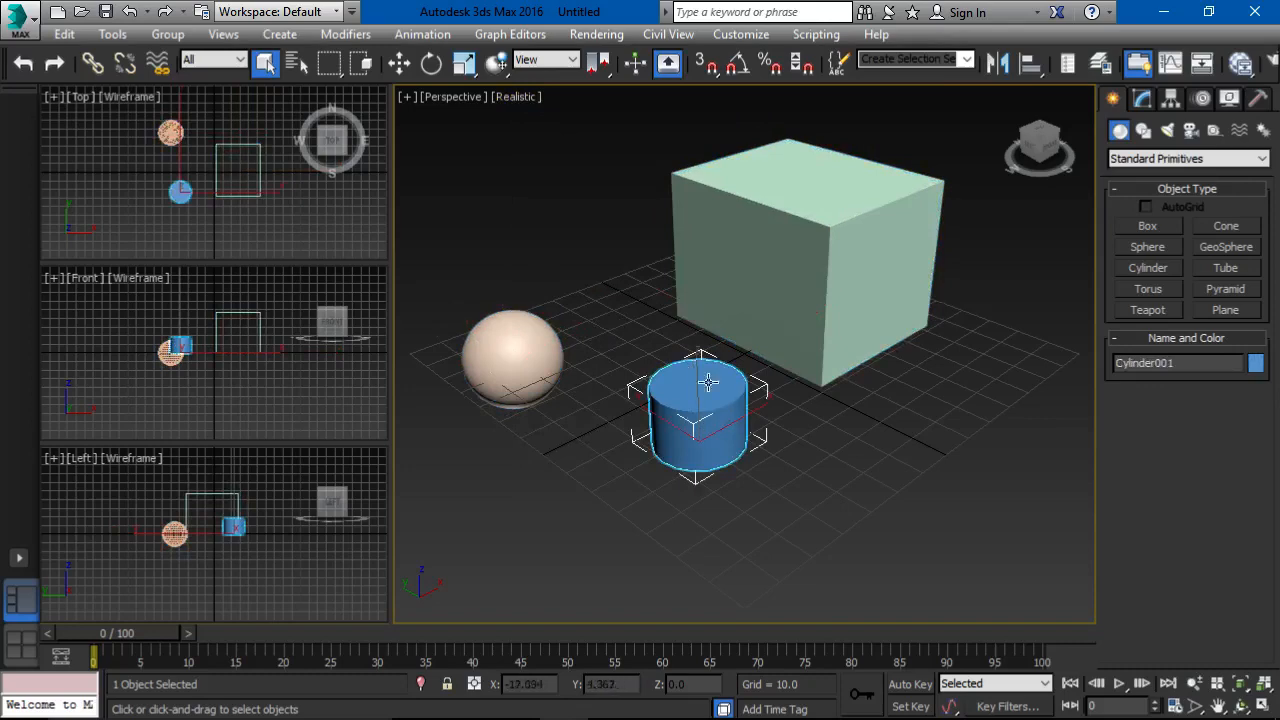
{"action": "left_click", "coordinate": [779, 265]}
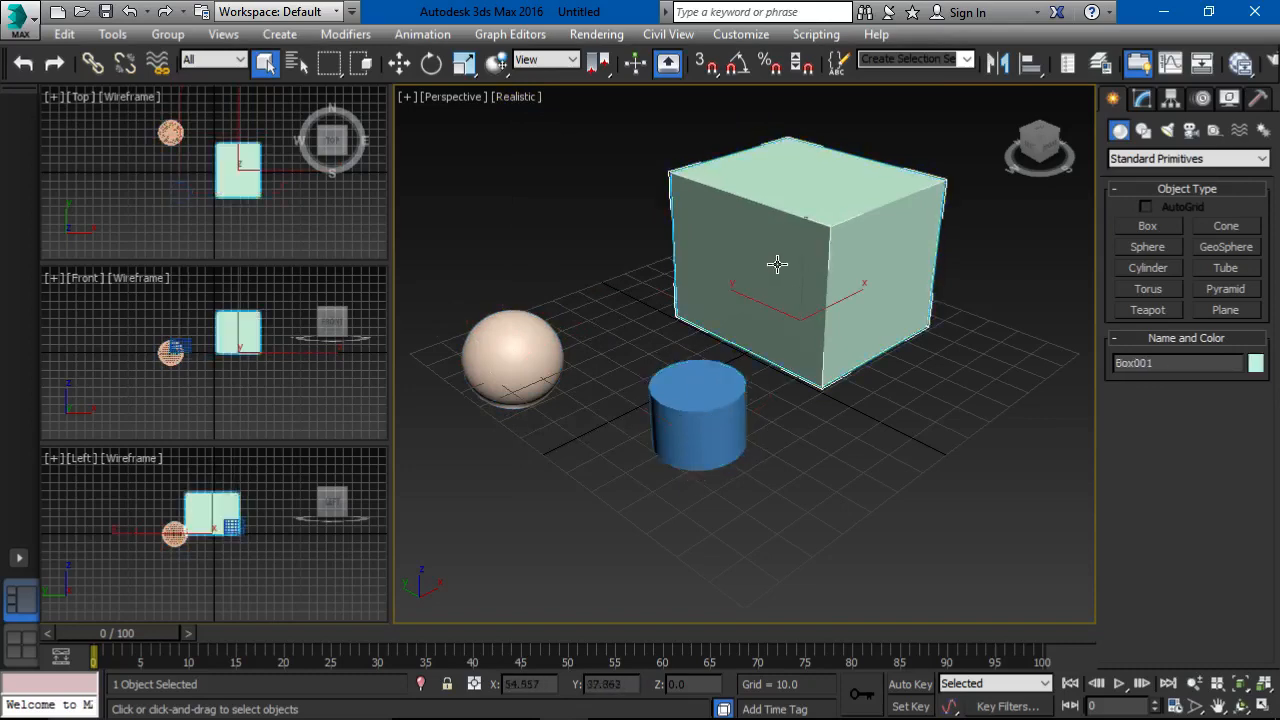
Step: Disable Selection Brackets, enable Display Selected with Edged Faces and apply the Realistic settings to all views in the active layout
{"action": "left_click", "coordinate": [409, 97]}
{"action": "left_click", "coordinate": [503, 331]}
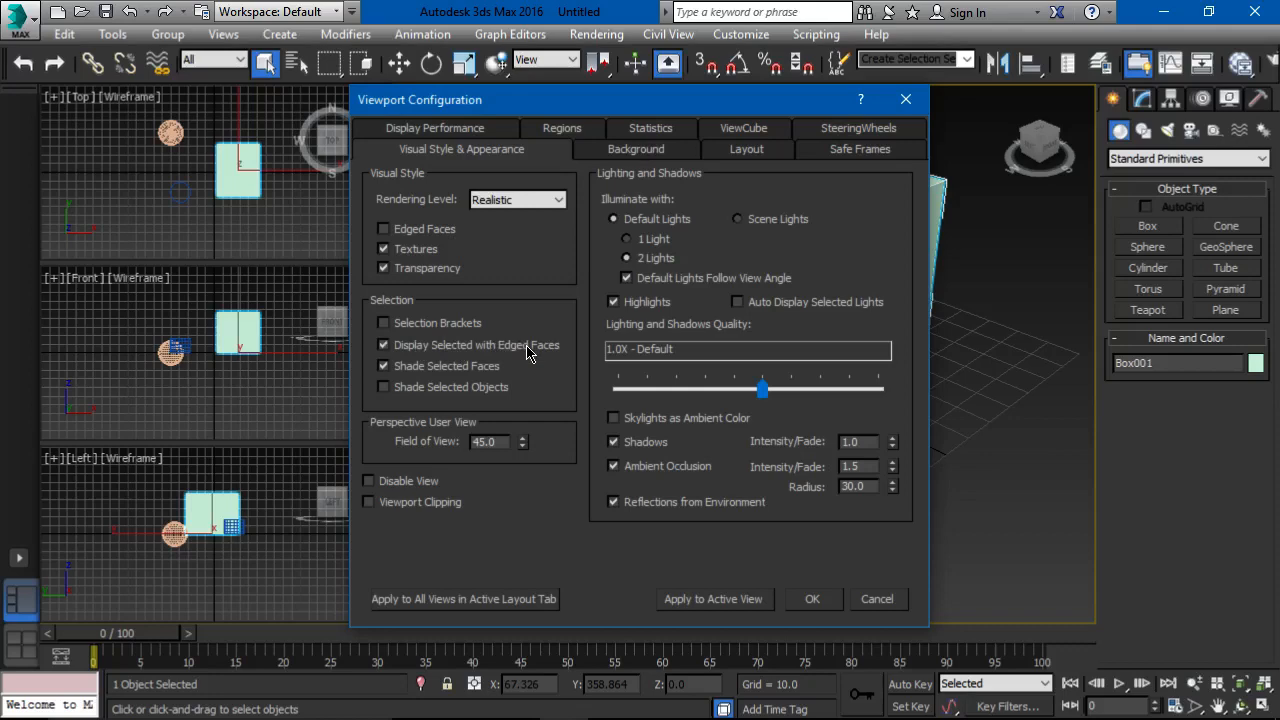
{"action": "left_click", "coordinate": [508, 600]}
{"action": "left_click", "coordinate": [789, 601]}
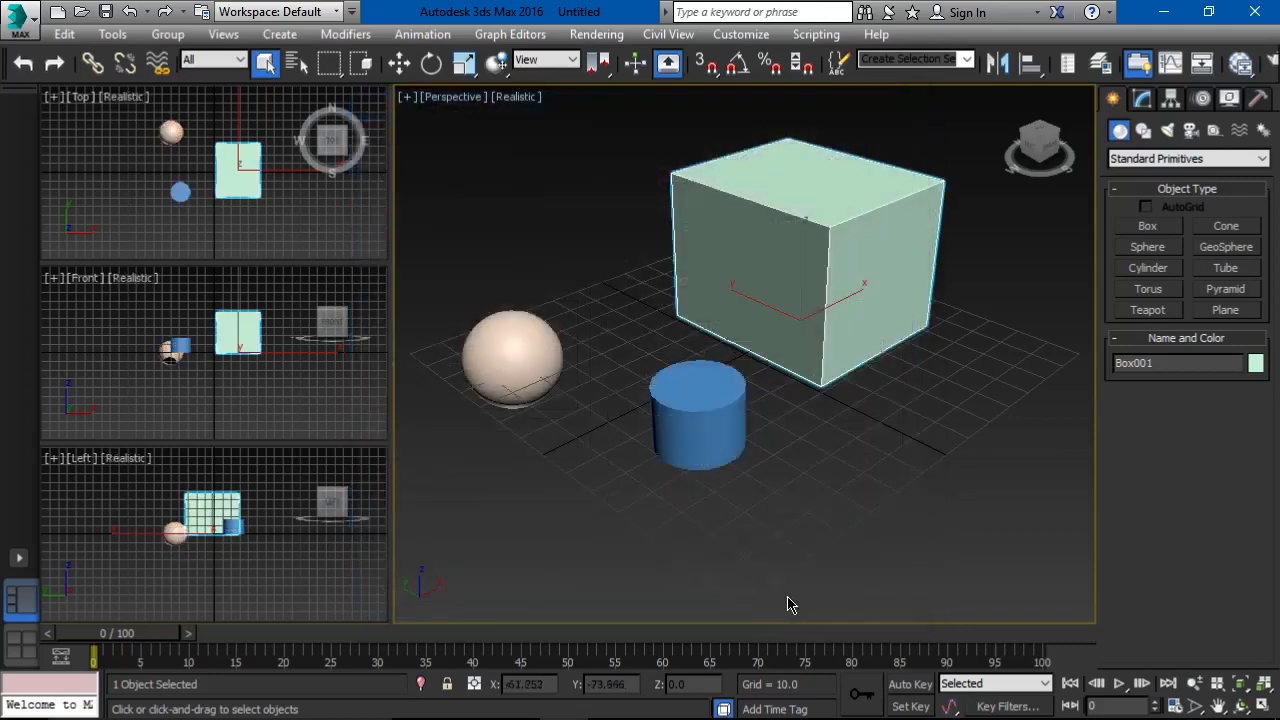
Step: Select the sphere, the cylinder and the box in the Perspective viewport to examine how selected objects display their edged faces
{"action": "left_click", "coordinate": [496, 402]}
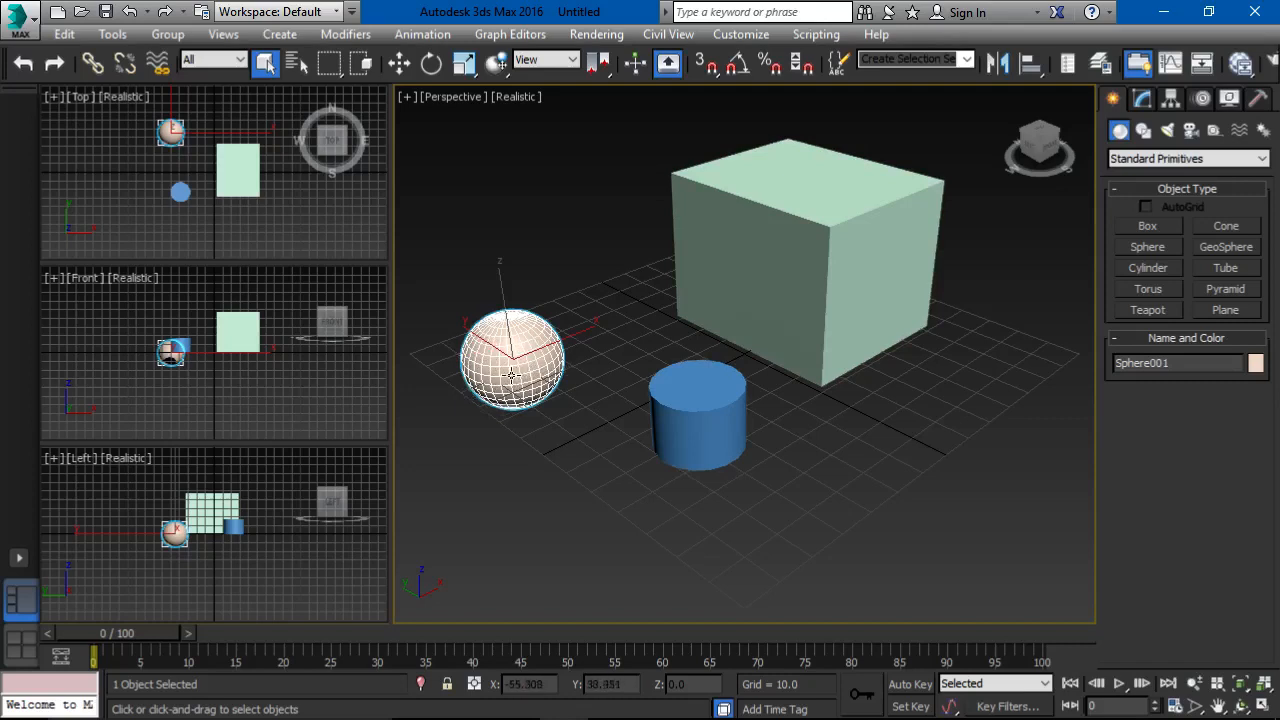
{"action": "left_click", "coordinate": [771, 428]}
{"action": "left_click", "coordinate": [703, 403]}
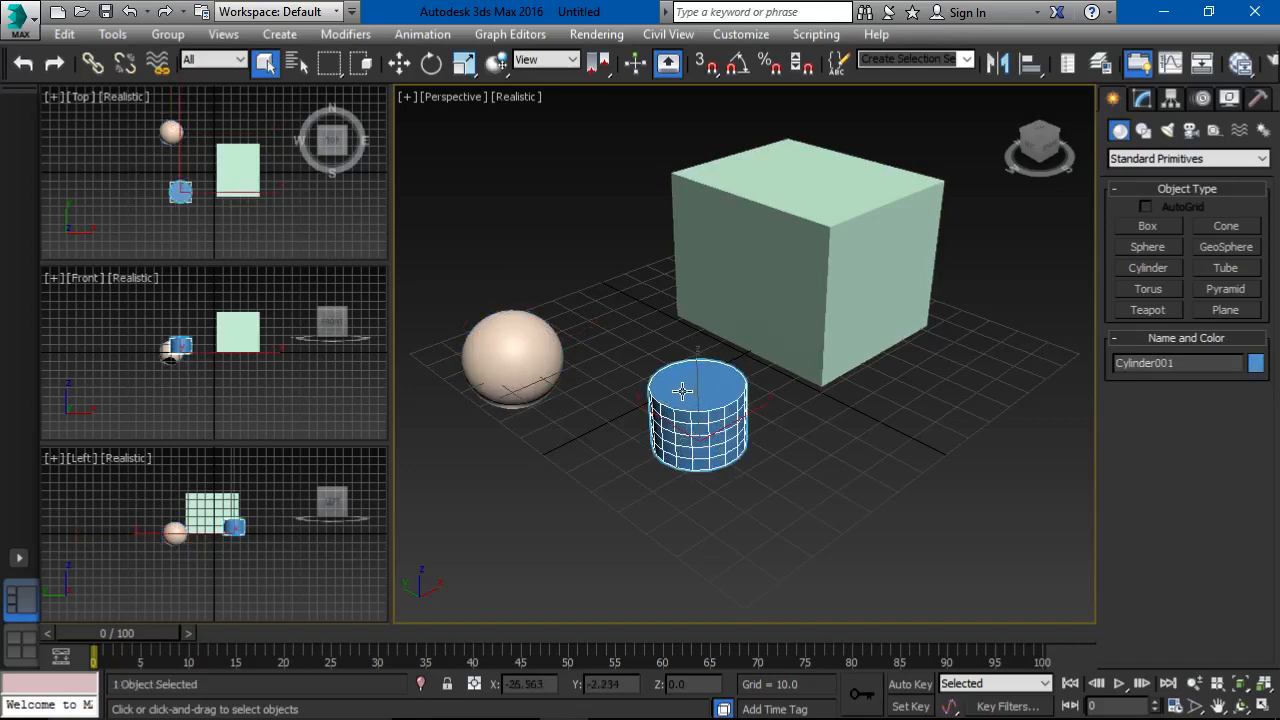
{"action": "left_click", "coordinate": [512, 356]}
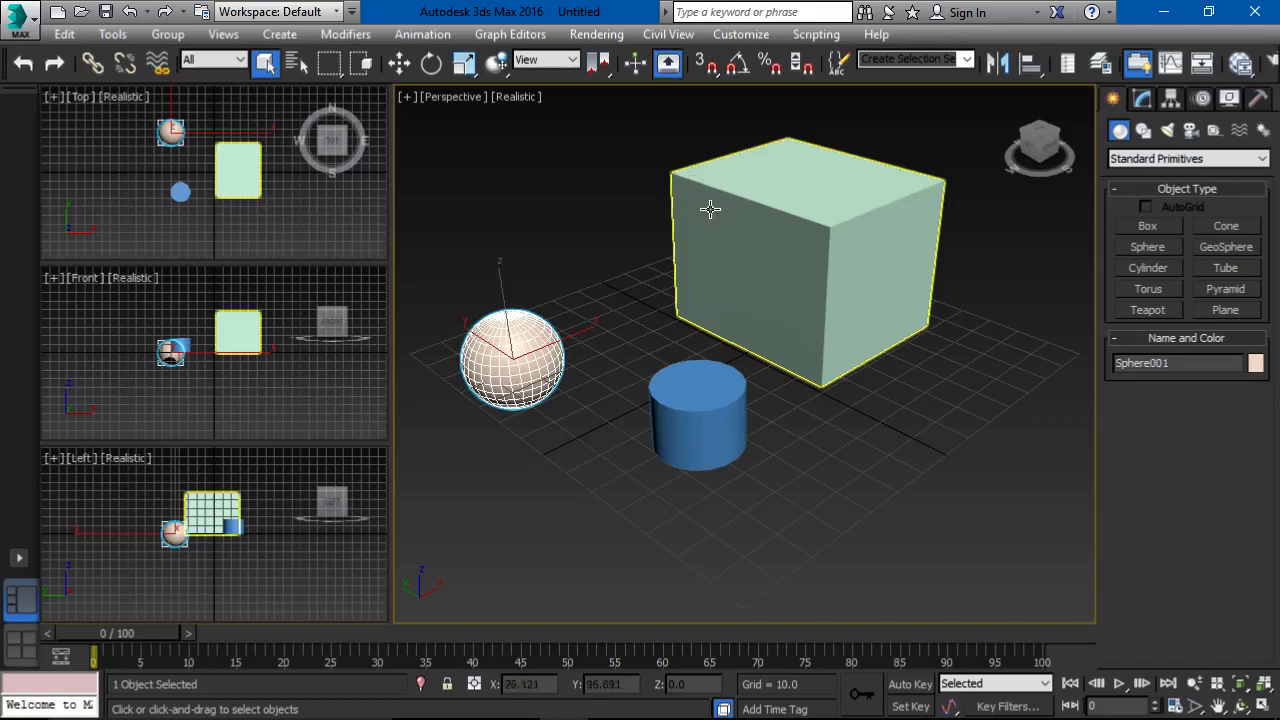
{"action": "left_click", "coordinate": [685, 405]}
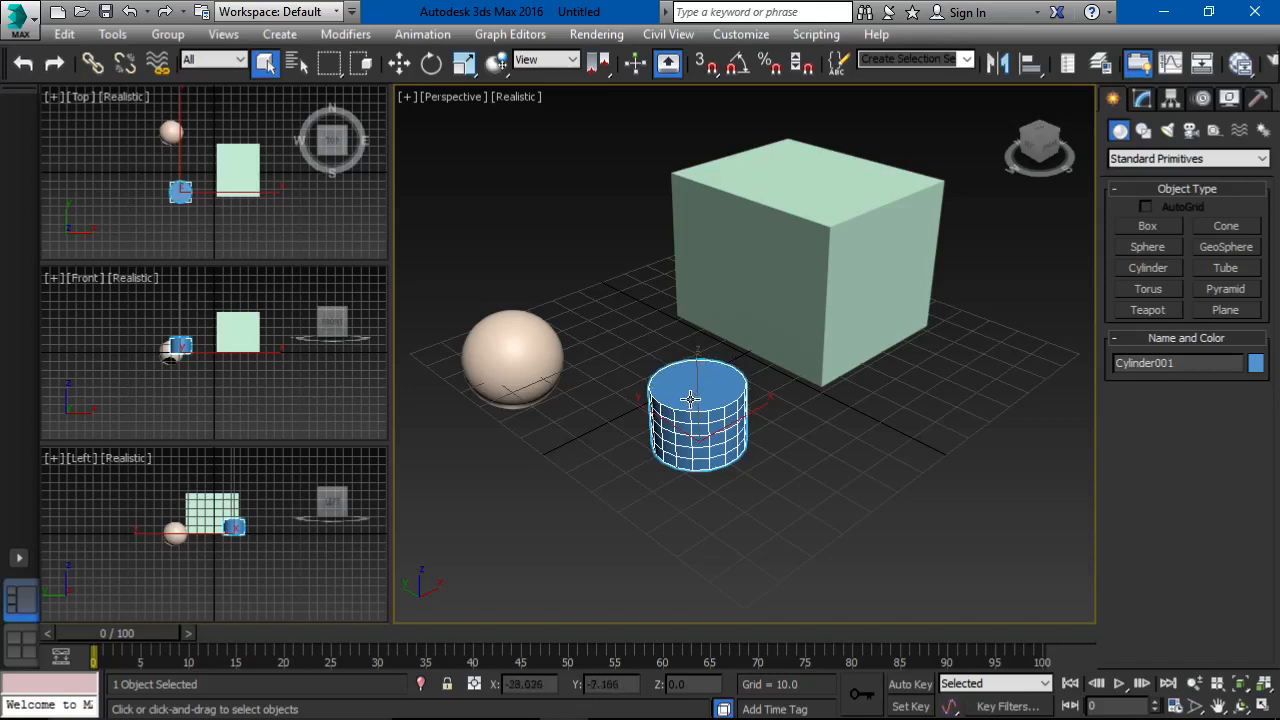
{"action": "left_click", "coordinate": [774, 319]}
{"action": "left_click", "coordinate": [696, 409]}
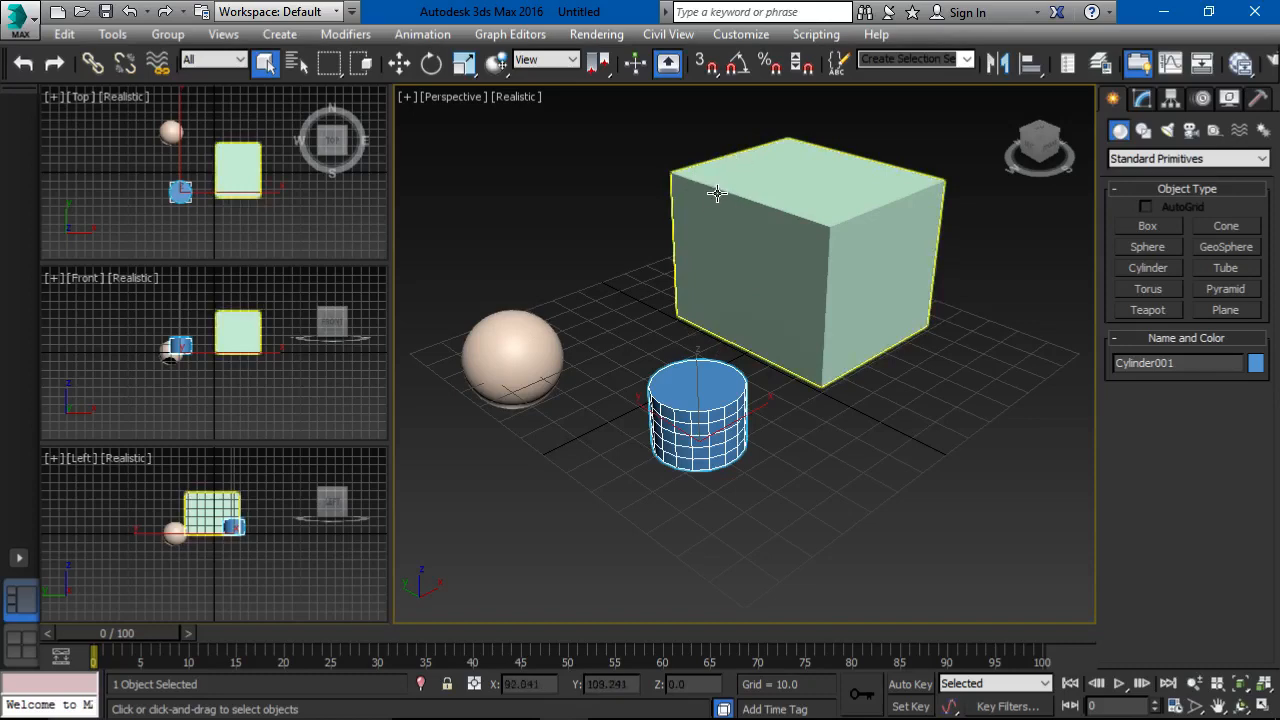
Step: Review the Viewports settings in the preferences, including the selection highlights and display driver, and close them
{"action": "left_click", "coordinate": [729, 36]}
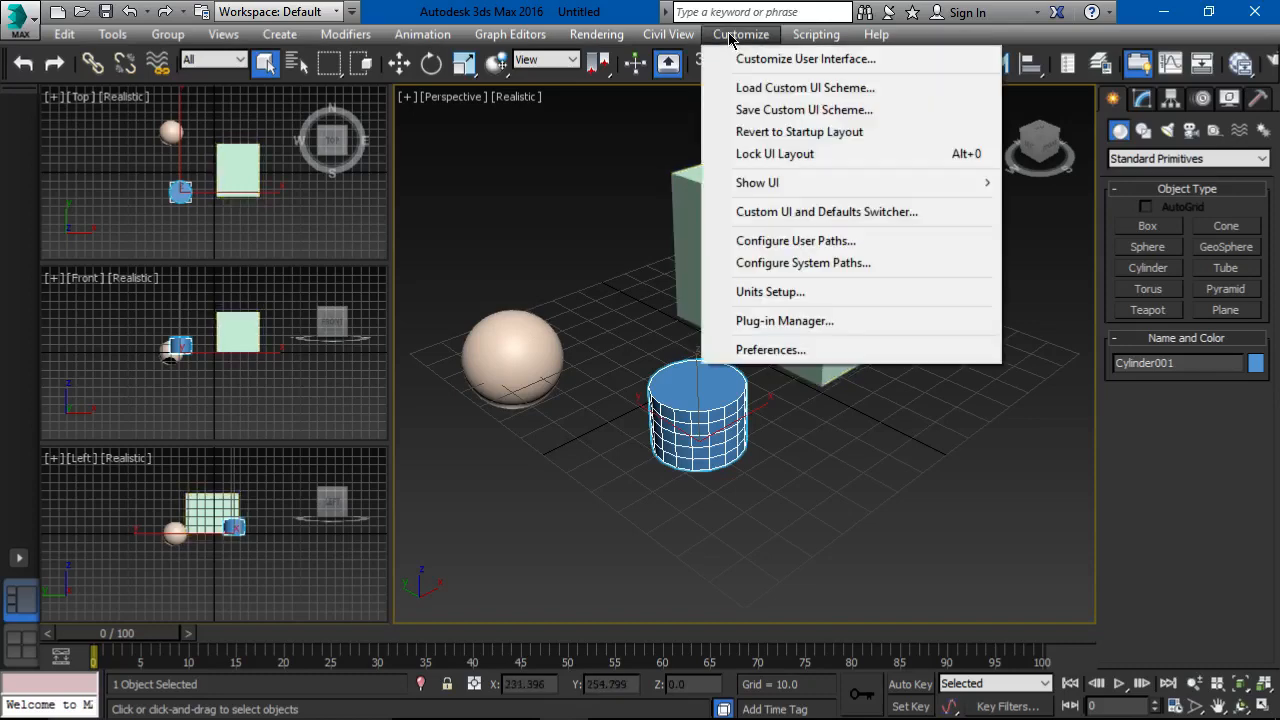
{"action": "left_click", "coordinate": [771, 349]}
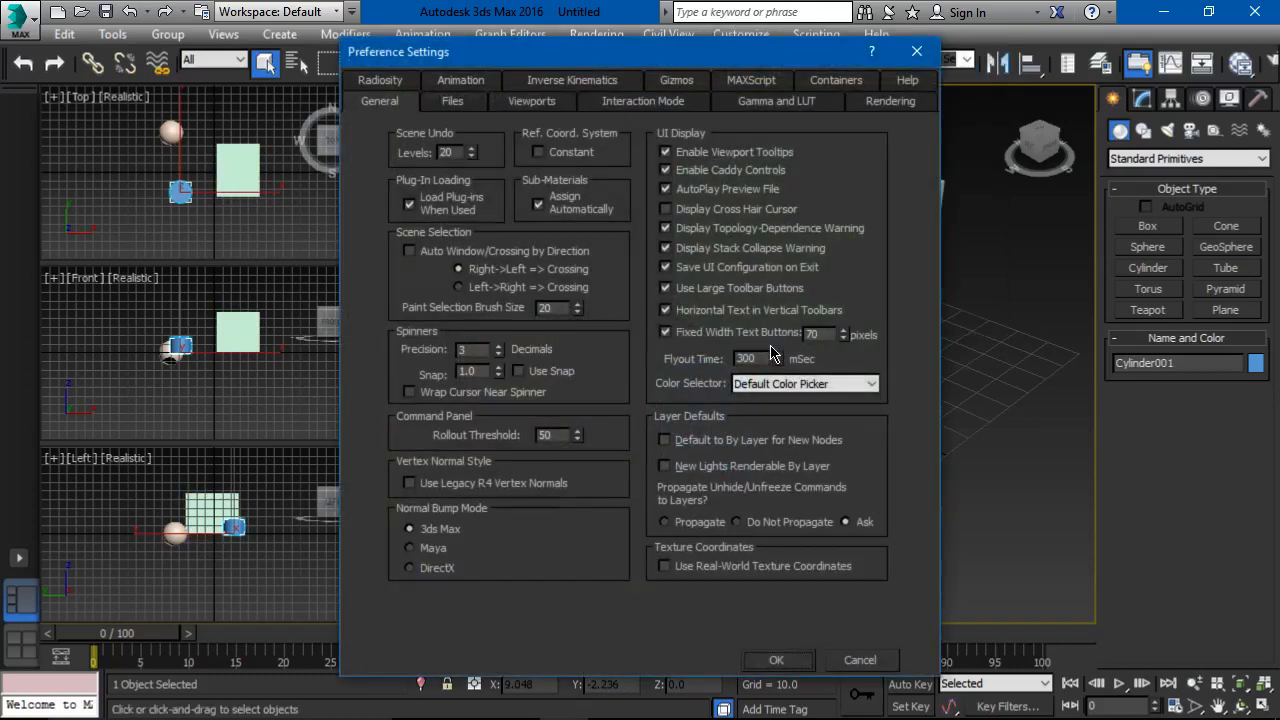
{"action": "left_click", "coordinate": [525, 106]}
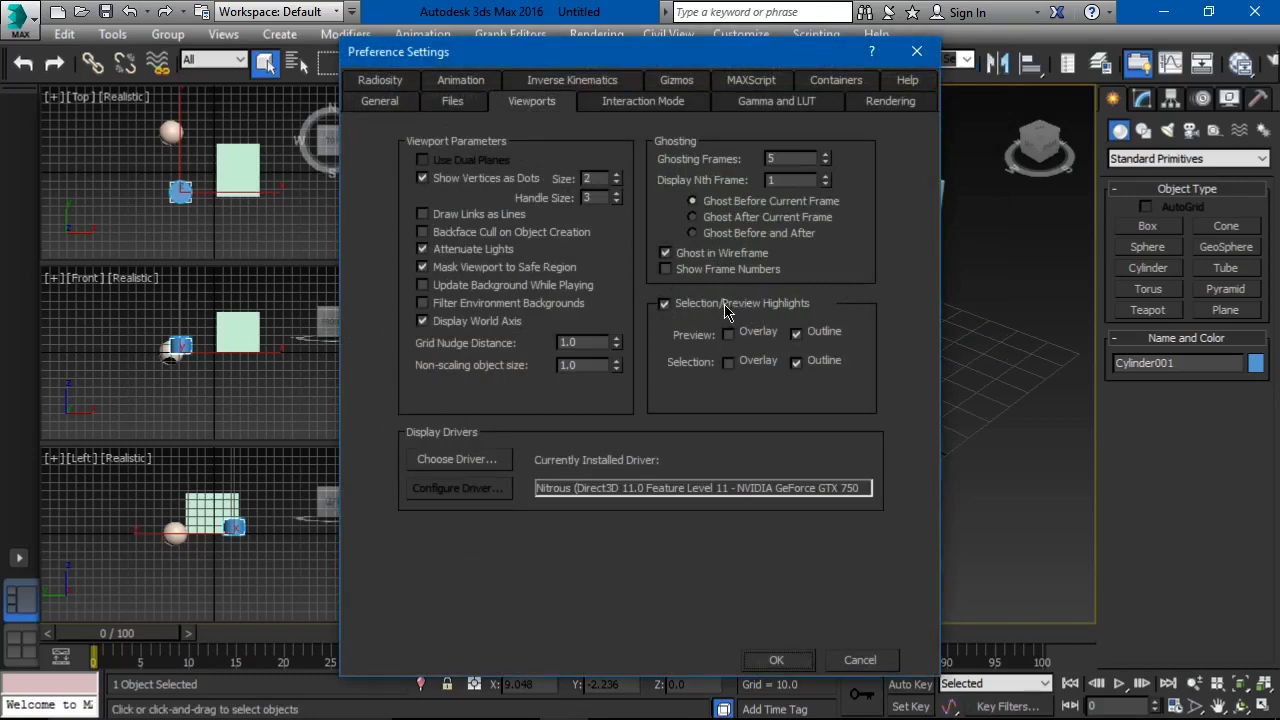
{"action": "left_click", "coordinate": [766, 660]}
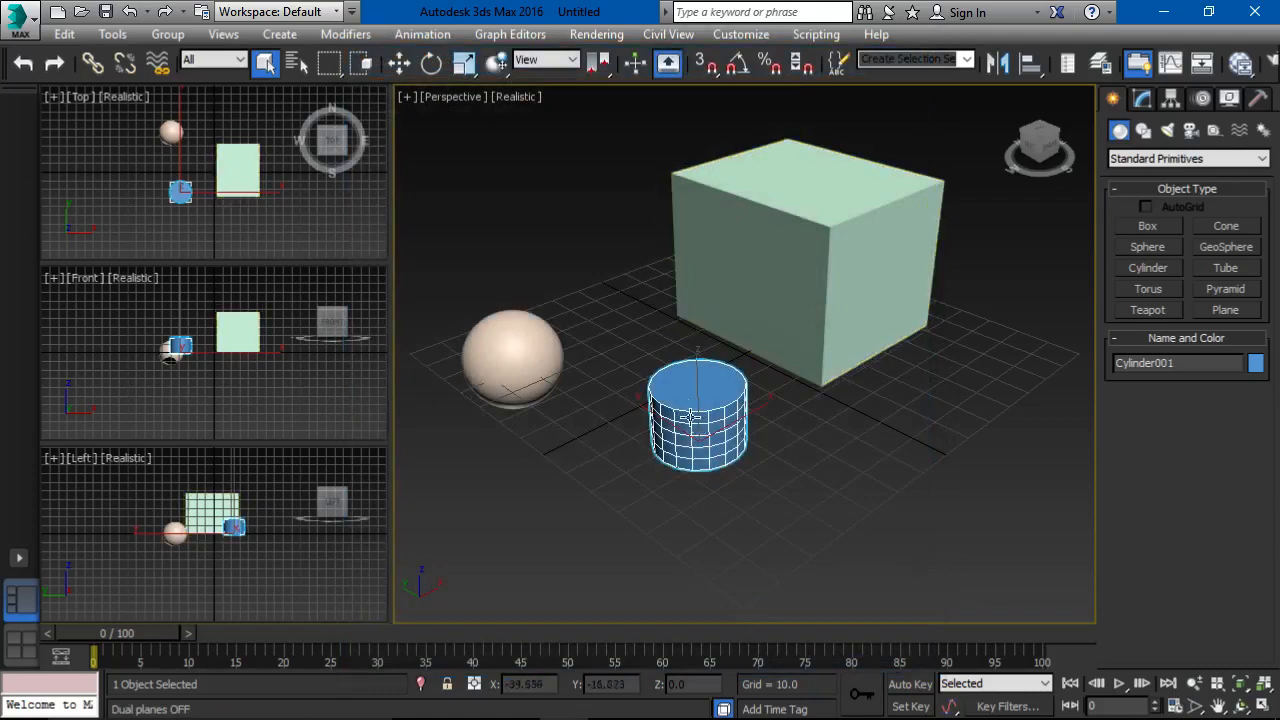